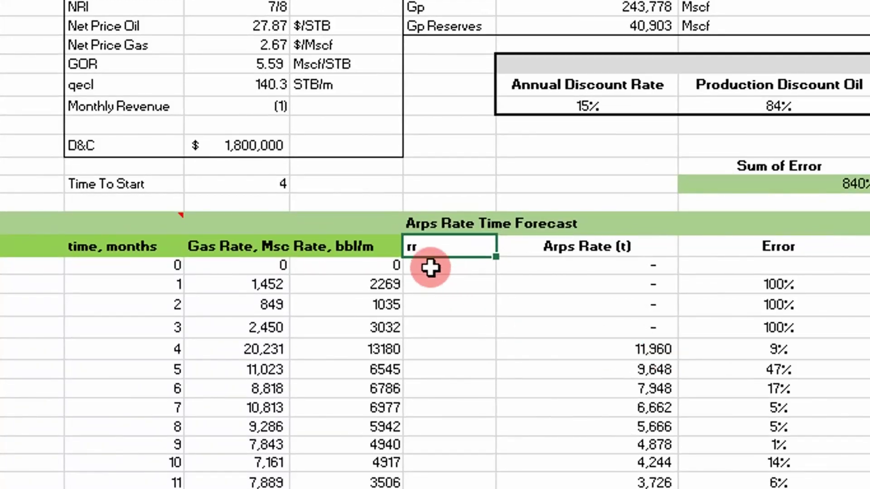
Step: Enter =1/M25 (0.000440723) in the first rr cell and fill it down the column
{"action": "left_click", "coordinate": [450, 282]}
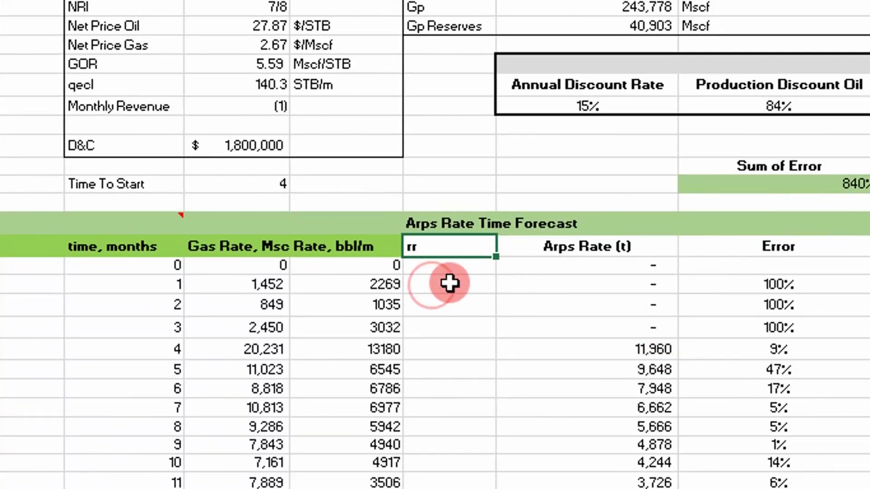
{"action": "left_click", "coordinate": [450, 284]}
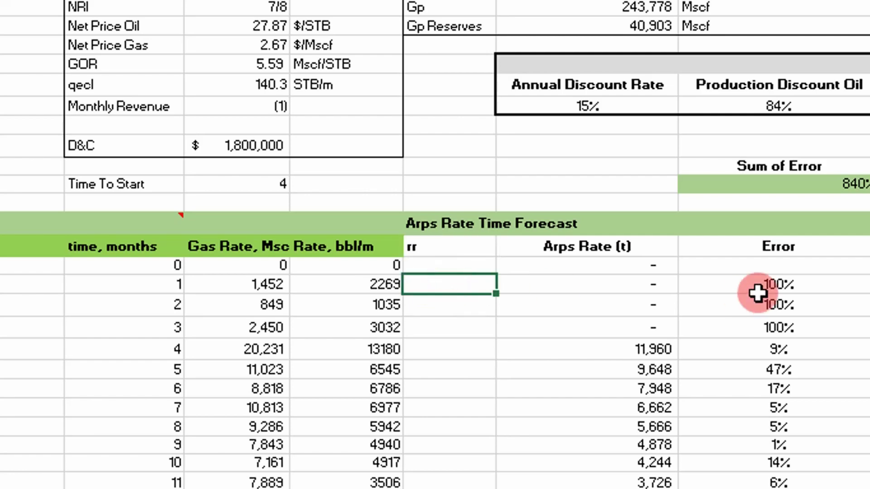
{"action": "type", "text": "="}
{"action": "key", "text": "Left"}
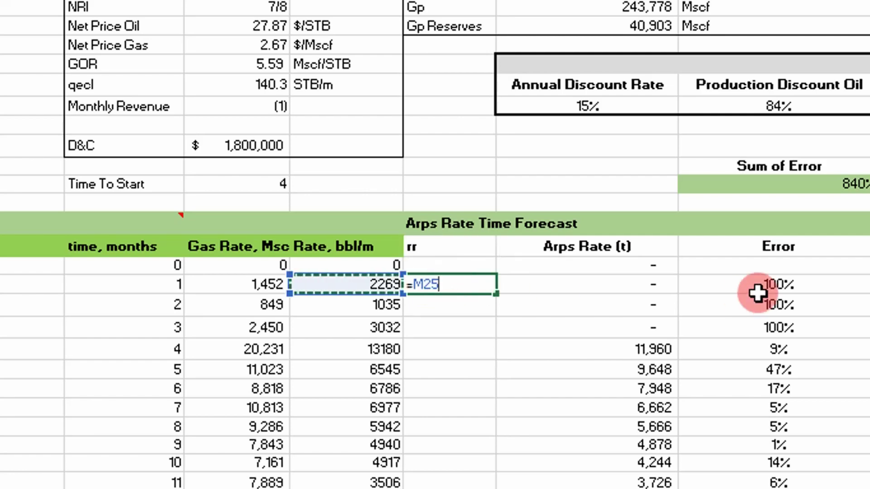
{"action": "key", "text": "BackSpace"}
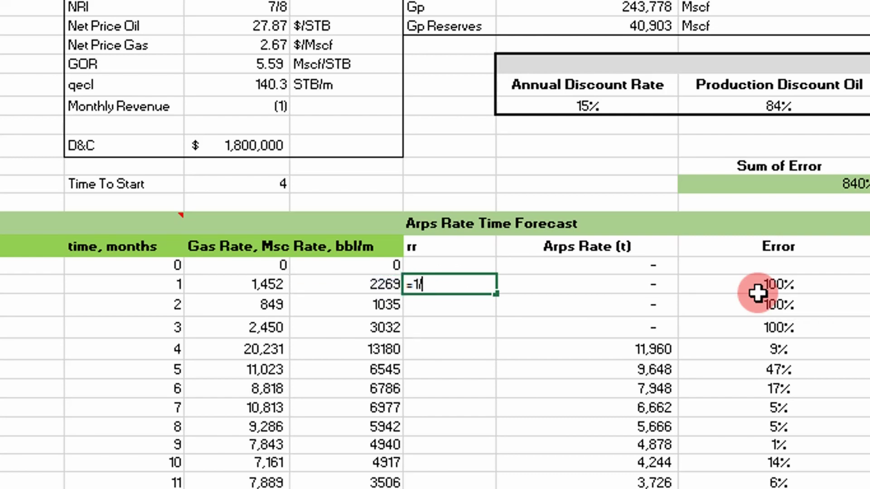
{"action": "type", "text": "1/"}
{"action": "left_click", "coordinate": [393, 285]}
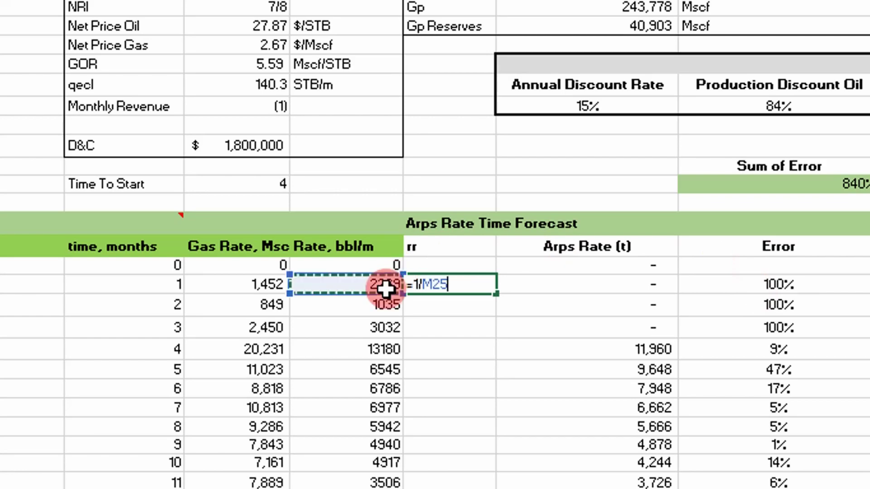
{"action": "key", "text": "Return"}
{"action": "left_click", "coordinate": [458, 285]}
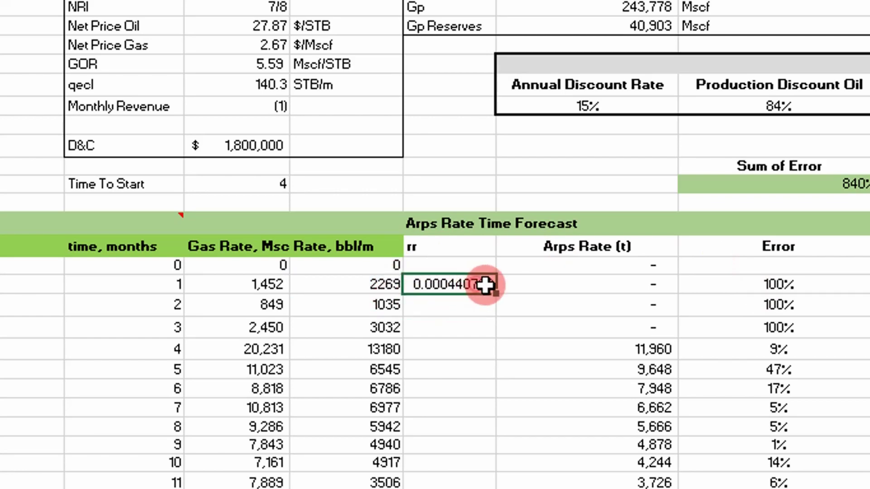
{"action": "double_click", "coordinate": [496, 294]}
{"action": "scroll", "coordinate": [613, 411], "scroll_direction": "up", "scroll_amount": 2}
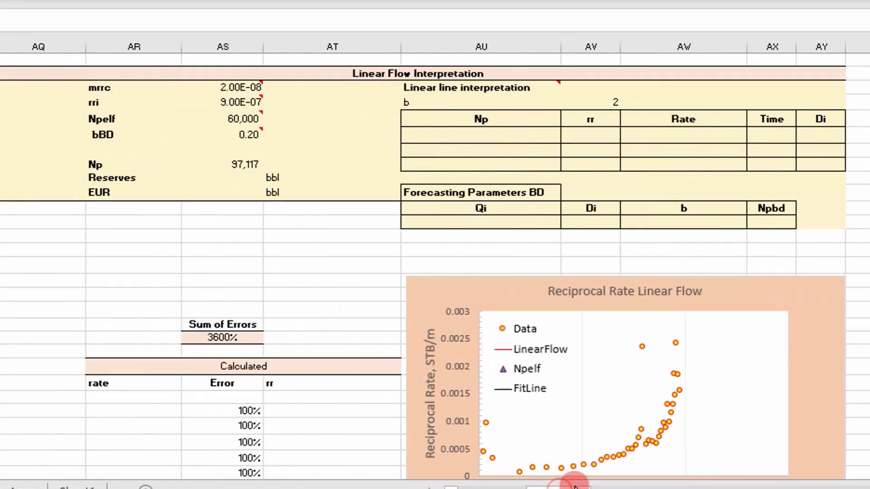
Step: Inspect the Reciprocal Rate Linear Flow chart's Data series, then select the first Calculated rate cell
{"action": "scroll", "coordinate": [585, 458], "scroll_direction": "down", "scroll_amount": 2}
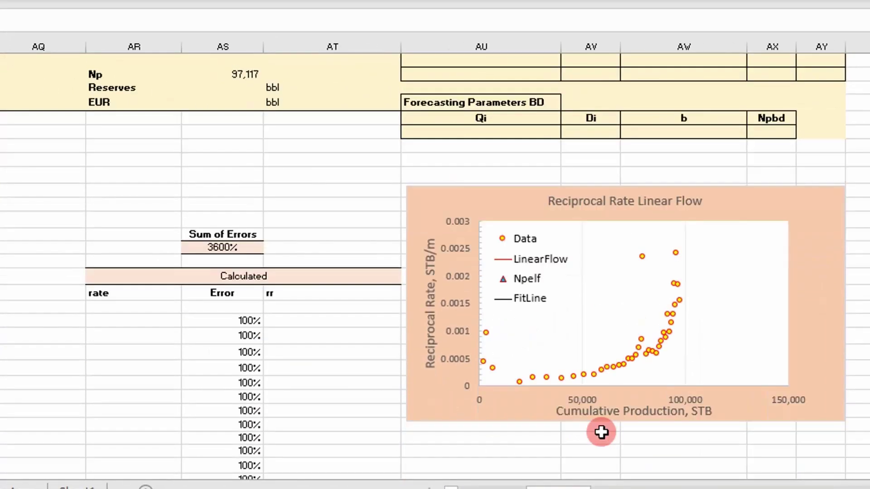
{"action": "left_click", "coordinate": [657, 351]}
{"action": "left_click_drag", "start_coordinate": [565, 487], "coordinate": [491, 474]}
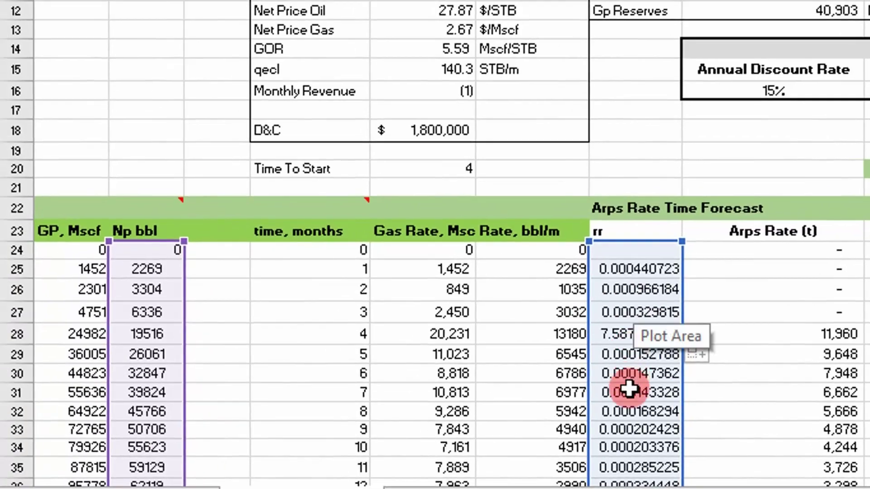
{"action": "left_click", "coordinate": [722, 409]}
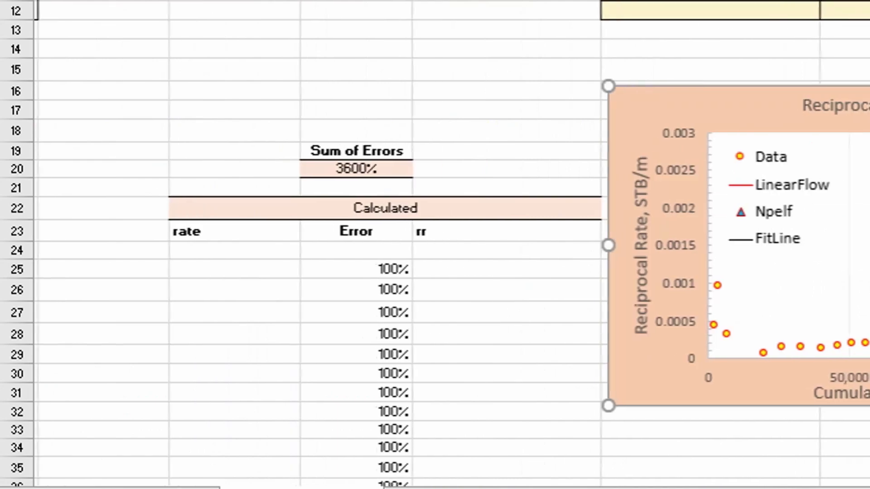
{"action": "left_click", "coordinate": [863, 404]}
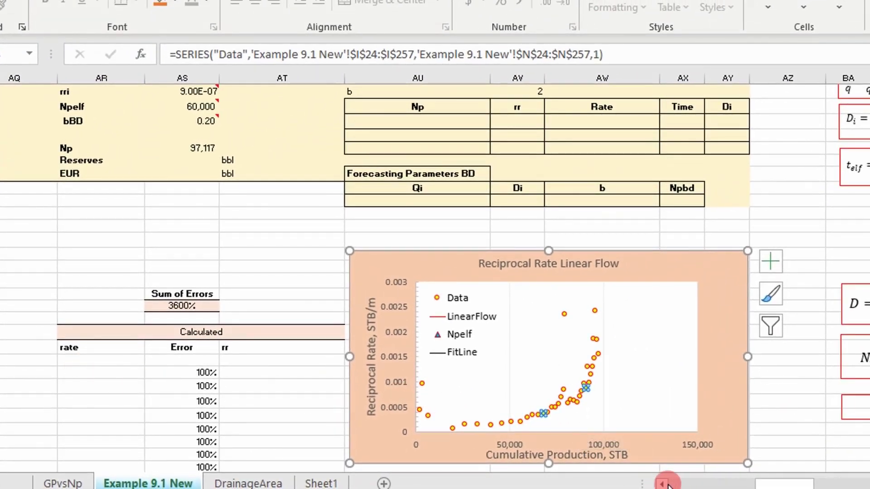
{"action": "left_click", "coordinate": [662, 484]}
{"action": "left_click", "coordinate": [661, 484]}
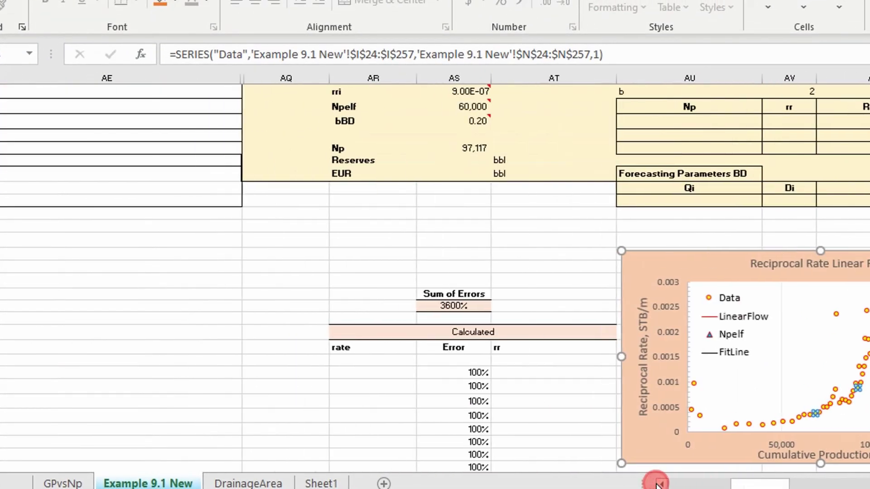
{"action": "left_click", "coordinate": [371, 361]}
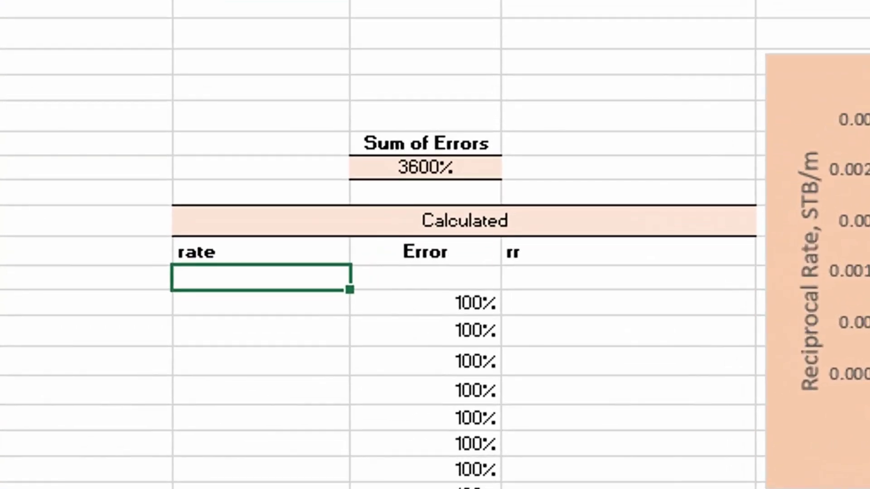
Step: Insert InfiniteActingLinearToBDRateDeclineOil with Mlinear $AS$3 and RrIntercept $AS$4
{"action": "type", "text": "=infin"}
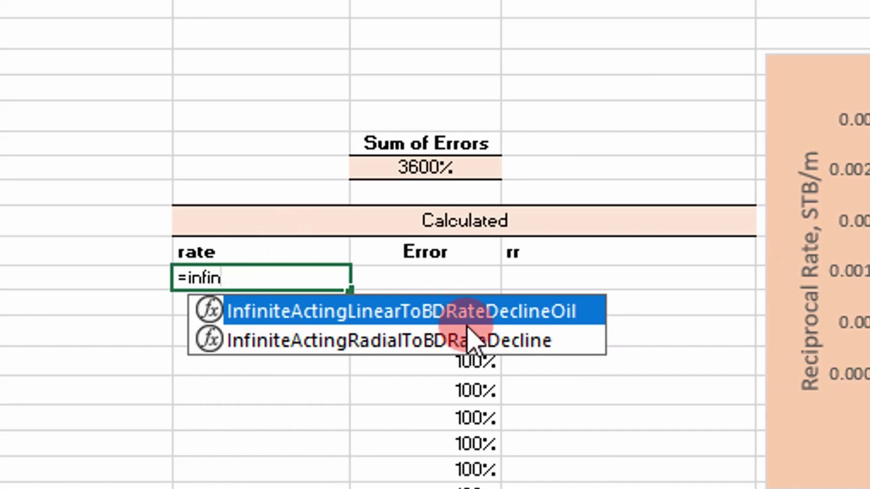
{"action": "double_click", "coordinate": [493, 313]}
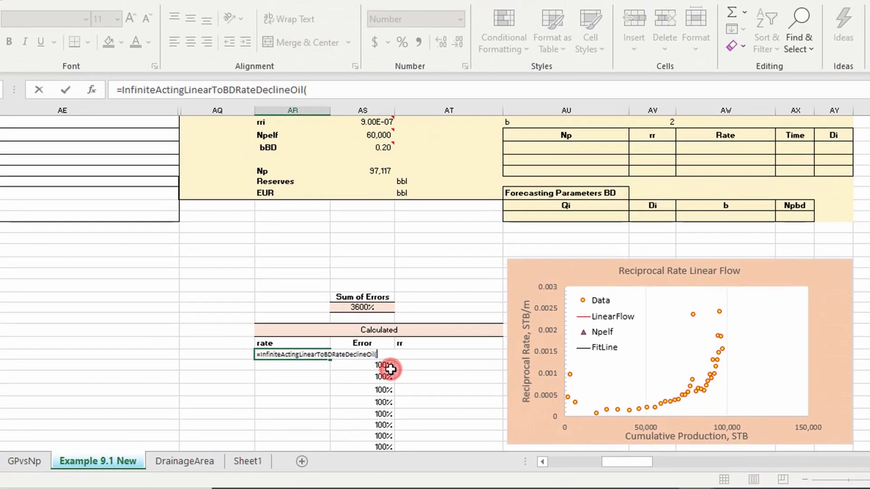
{"action": "scroll", "coordinate": [391, 370], "scroll_direction": "up", "scroll_amount": 1}
{"action": "key", "text": "ctrl+a"}
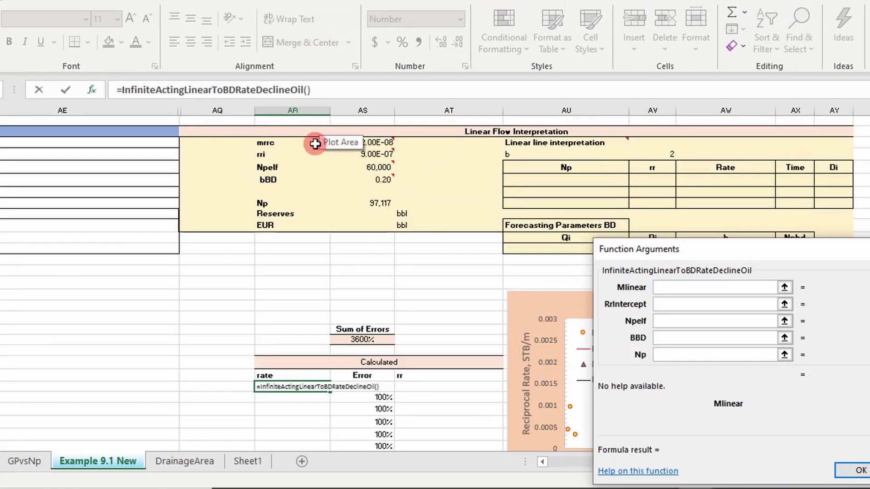
{"action": "left_click", "coordinate": [364, 143]}
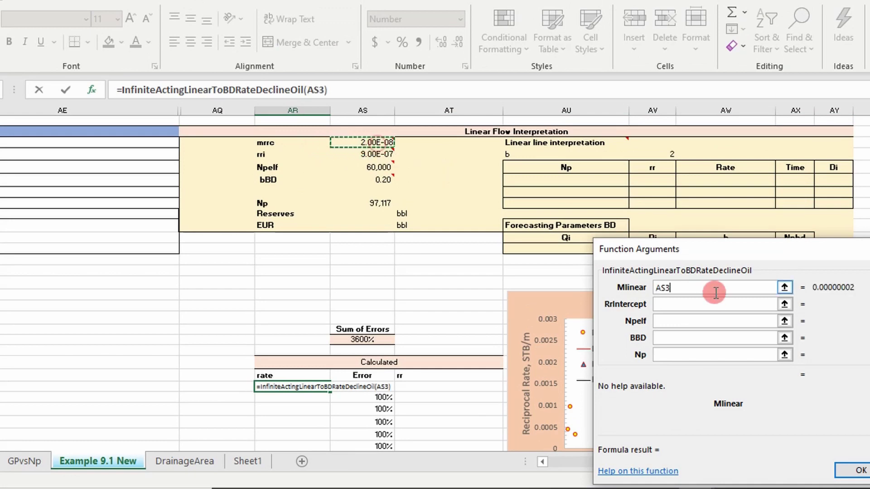
{"action": "left_click", "coordinate": [690, 306]}
{"action": "left_click", "coordinate": [379, 155]}
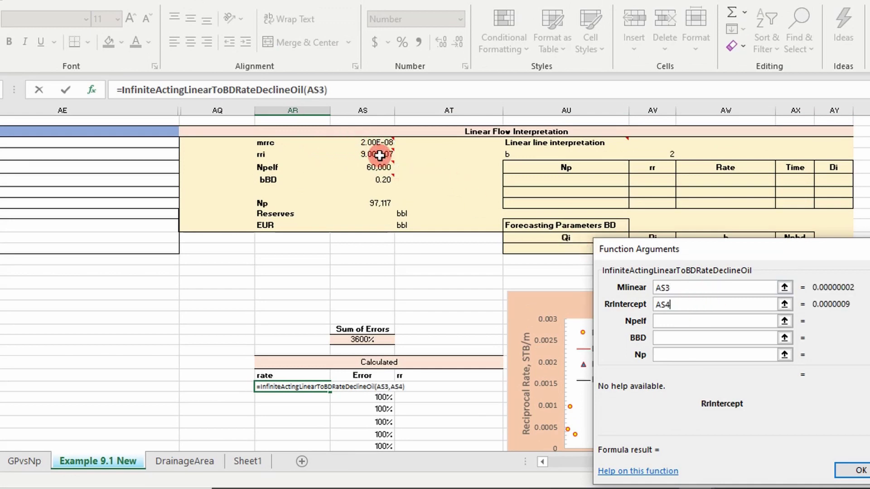
{"action": "left_click", "coordinate": [665, 286]}
{"action": "key", "text": "F4"}
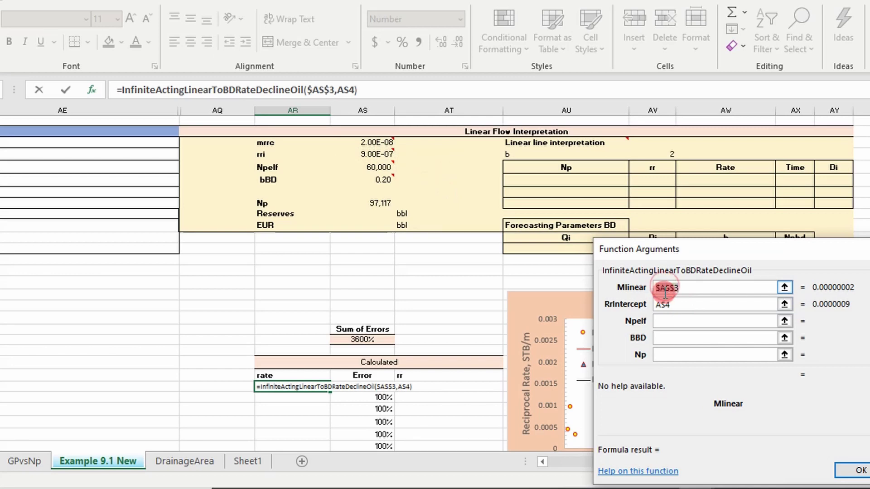
{"action": "left_click", "coordinate": [664, 302]}
{"action": "key", "text": "F4"}
Step: Set Npelf $AS$5, BBD $AS$6 and Np I24, and enter the rate formula
{"action": "left_click", "coordinate": [664, 321]}
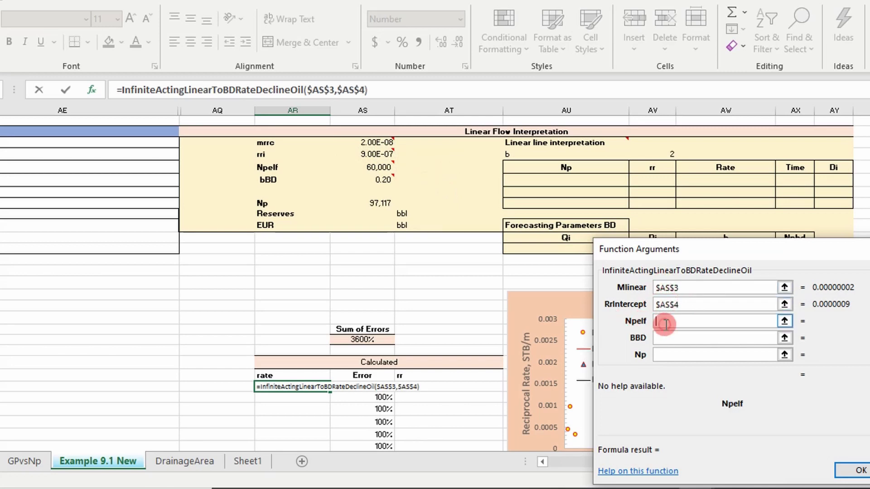
{"action": "left_click", "coordinate": [383, 169]}
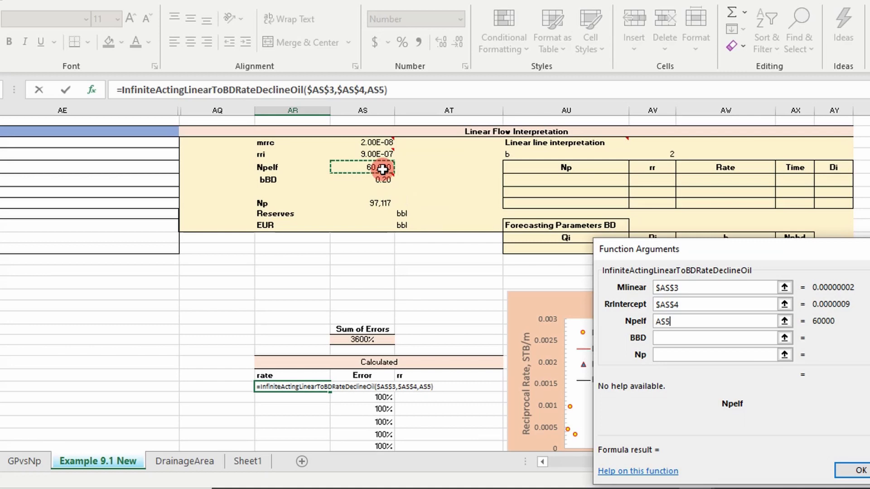
{"action": "left_click", "coordinate": [685, 272]}
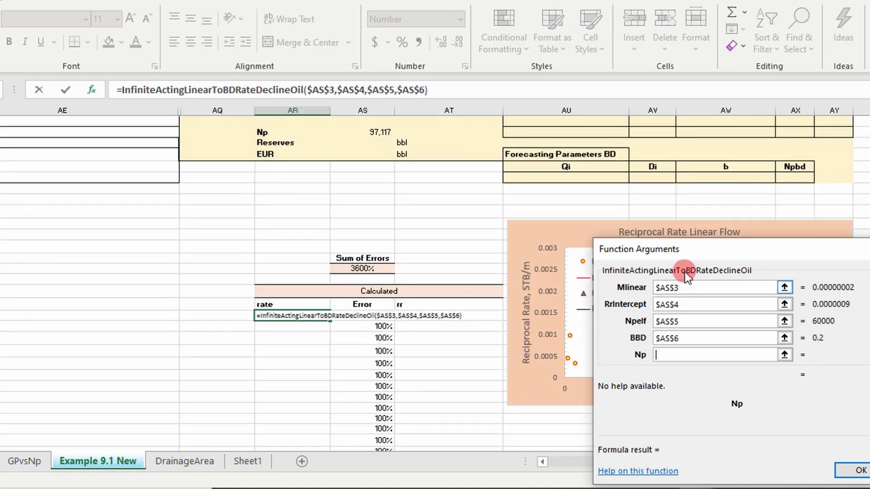
{"action": "left_click_drag", "start_coordinate": [695, 250], "coordinate": [831, 373]}
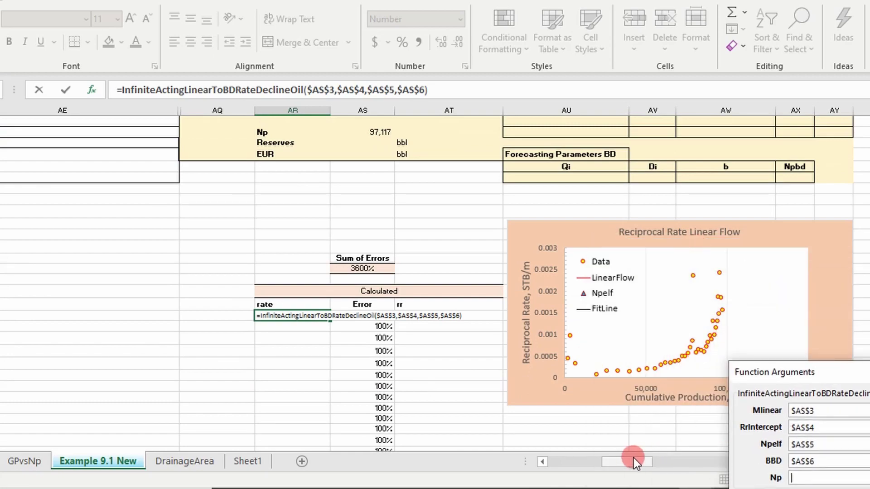
{"action": "left_click_drag", "start_coordinate": [634, 458], "coordinate": [561, 462]}
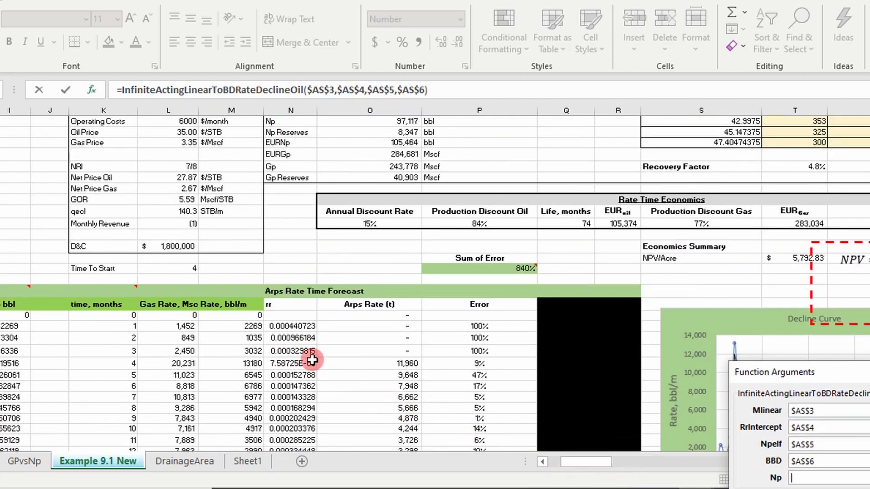
{"action": "left_click", "coordinate": [17, 317]}
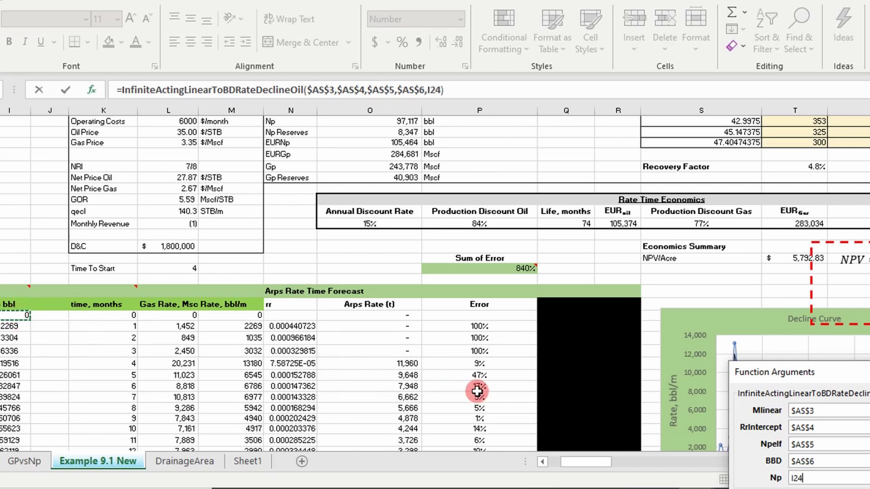
{"action": "key", "text": "Return"}
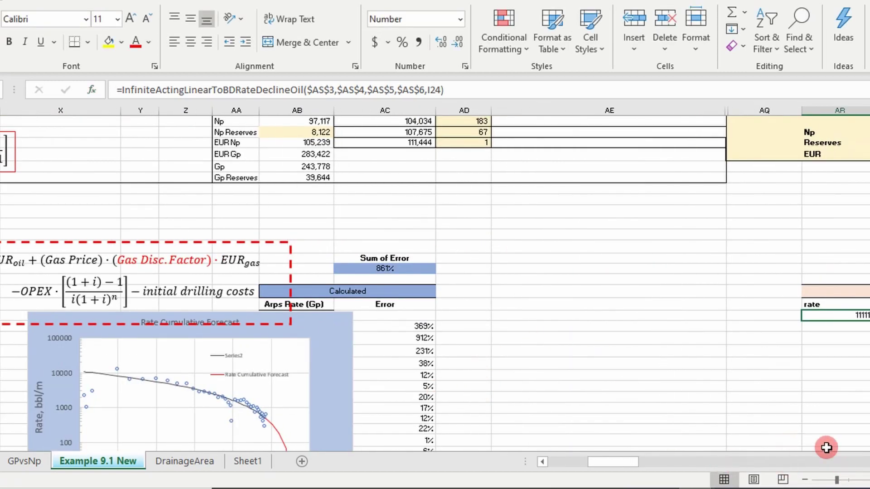
Step: Fill the rate formula down the Calculated rate column (21608, 14930, 7836…) and check the cell formulas
{"action": "scroll", "coordinate": [435, 286], "scroll_direction": "right", "scroll_amount": 6}
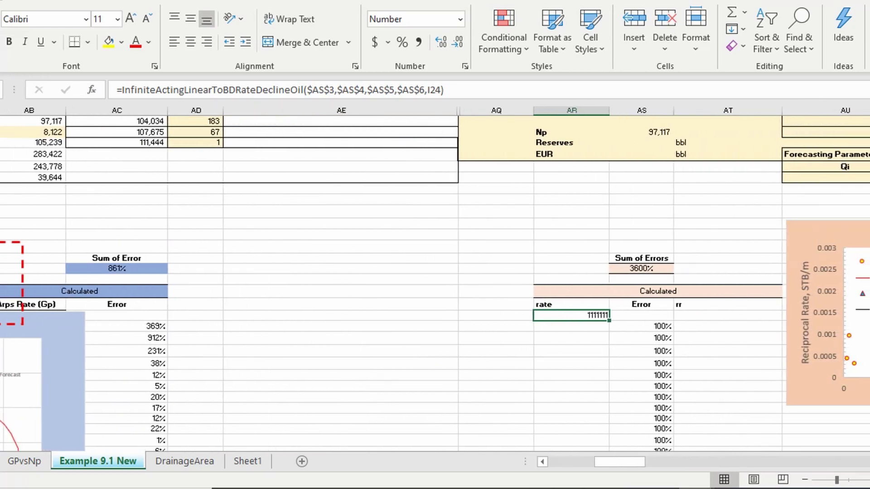
{"action": "scroll", "coordinate": [435, 286], "scroll_direction": "right", "scroll_amount": 6}
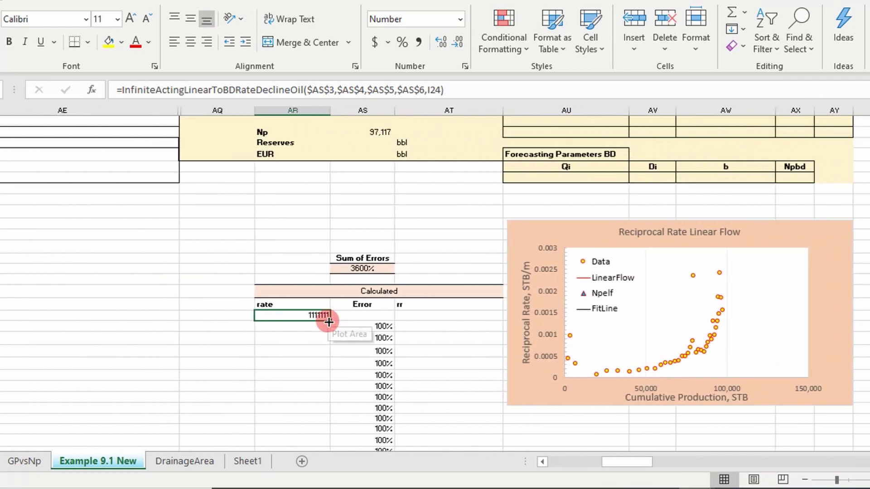
{"action": "double_click", "coordinate": [329, 321]}
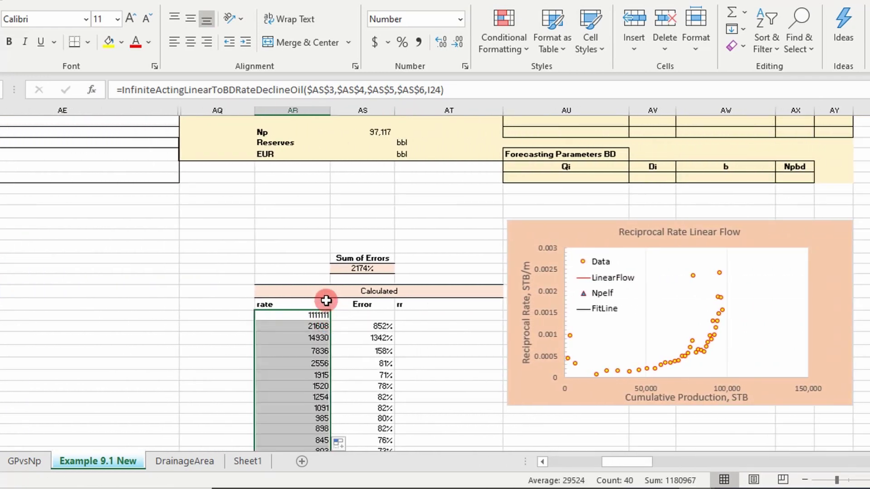
{"action": "scroll", "coordinate": [327, 297], "scroll_direction": "down", "scroll_amount": 1}
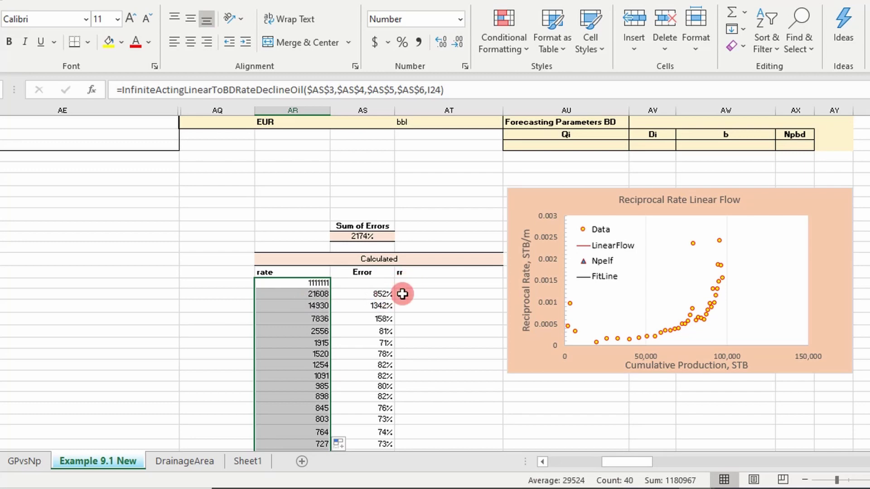
{"action": "left_click", "coordinate": [308, 284]}
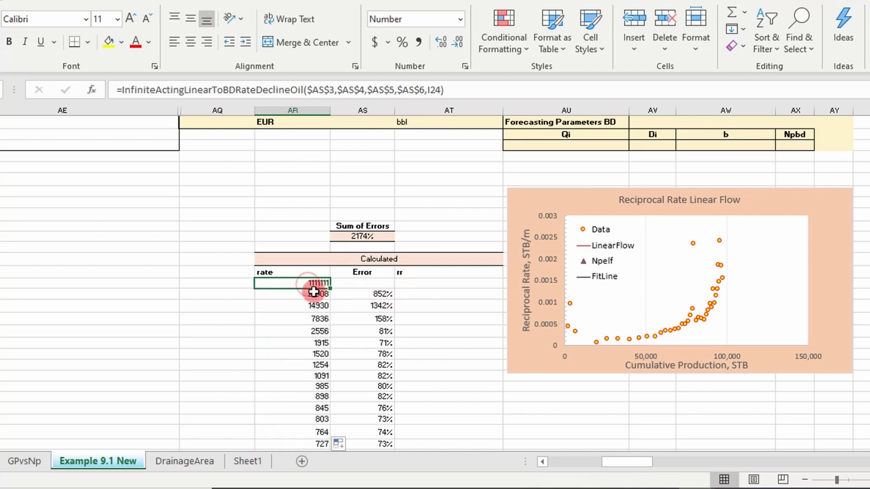
{"action": "left_click", "coordinate": [302, 292]}
{"action": "left_click", "coordinate": [299, 283]}
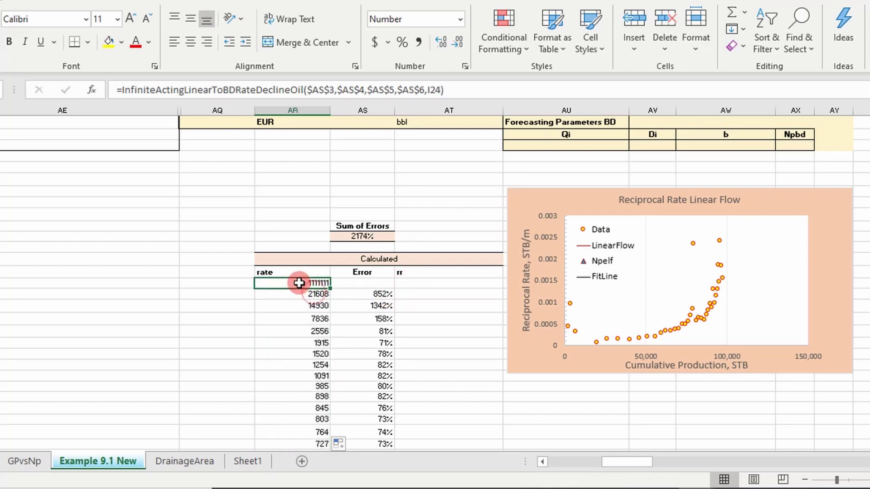
{"action": "left_click", "coordinate": [425, 285]}
Step: Enter =1/AR24 in AT24 and fill it down the Calculated rr column, producing the FitLine curve
{"action": "type", "text": "=1/"}
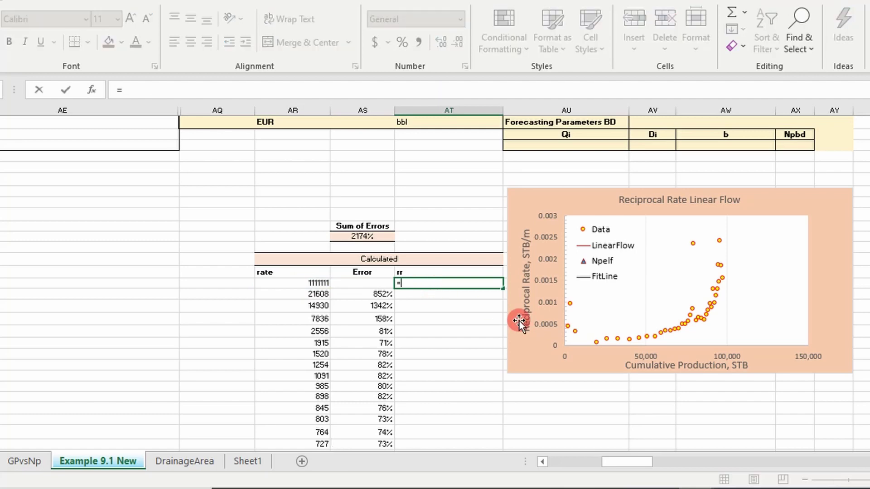
{"action": "key", "text": "Left"}
{"action": "key", "text": "Left"}
{"action": "key", "text": "Left"}
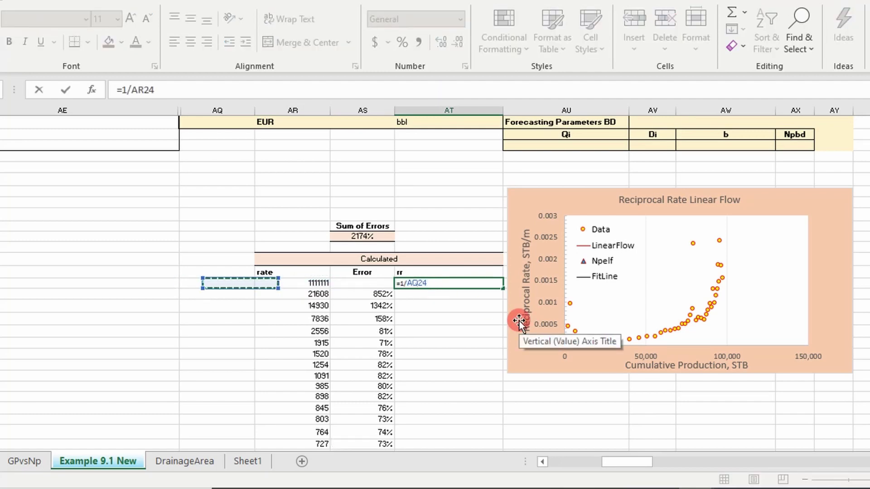
{"action": "key", "text": "Right"}
{"action": "key", "text": "Return"}
{"action": "left_click", "coordinate": [474, 285]}
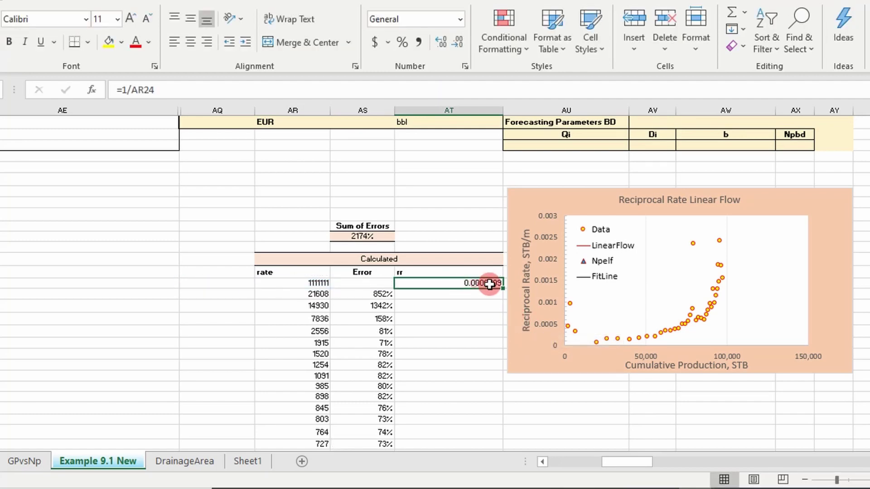
{"action": "double_click", "coordinate": [502, 287]}
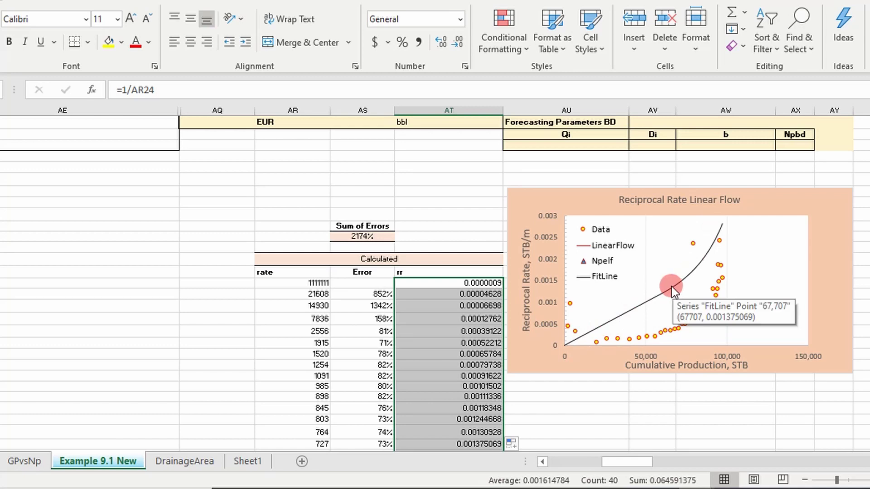
{"action": "mouse_move", "coordinate": [673, 288]}
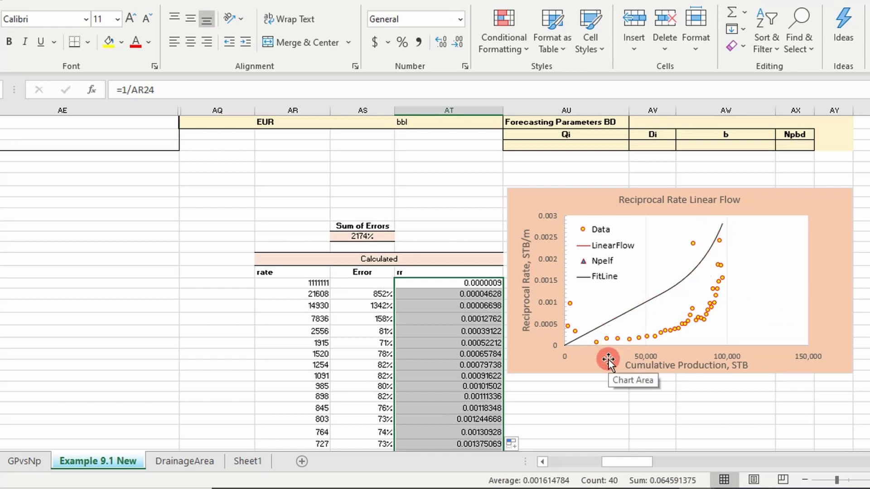
{"action": "scroll", "coordinate": [608, 360], "scroll_direction": "up", "scroll_amount": 2}
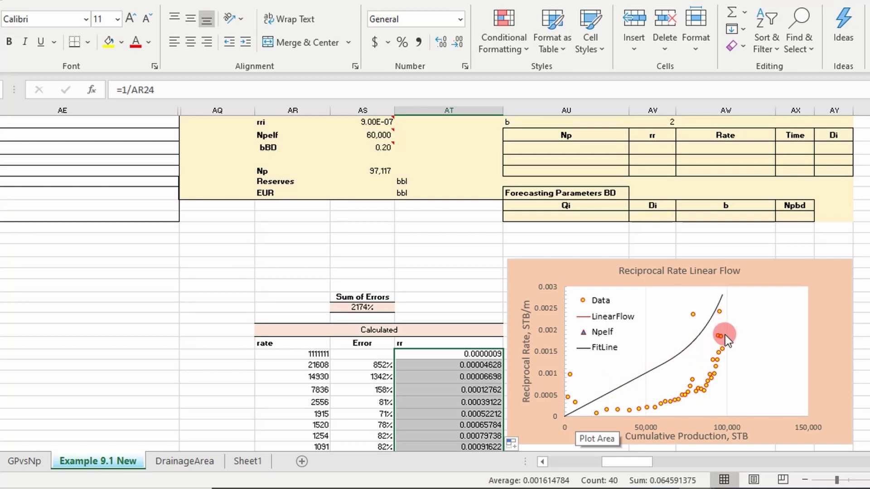
{"action": "scroll", "coordinate": [726, 335], "scroll_direction": "up", "scroll_amount": 1}
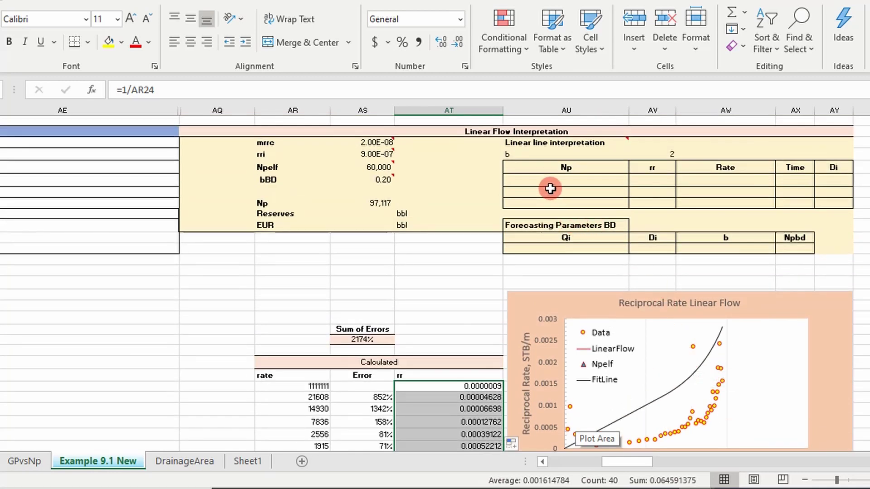
Step: Enter Np values 0, =AS5 (60,000) and 100000 in the Linear line interpretation table
{"action": "left_click", "coordinate": [547, 182]}
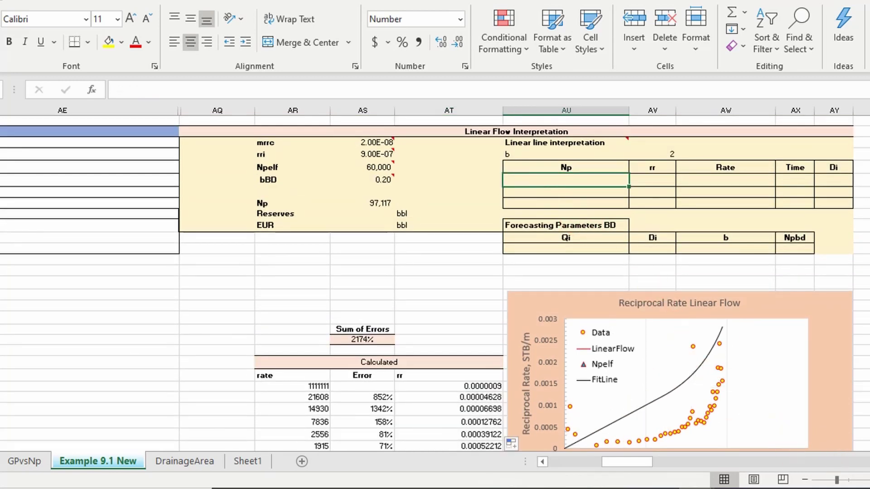
{"action": "scroll", "coordinate": [435, 272], "scroll_direction": "right", "scroll_amount": 2}
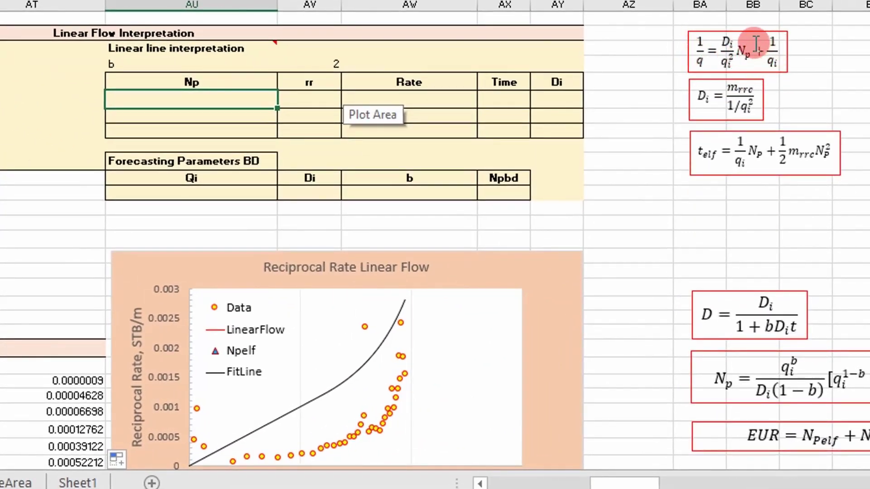
{"action": "left_click", "coordinate": [205, 101]}
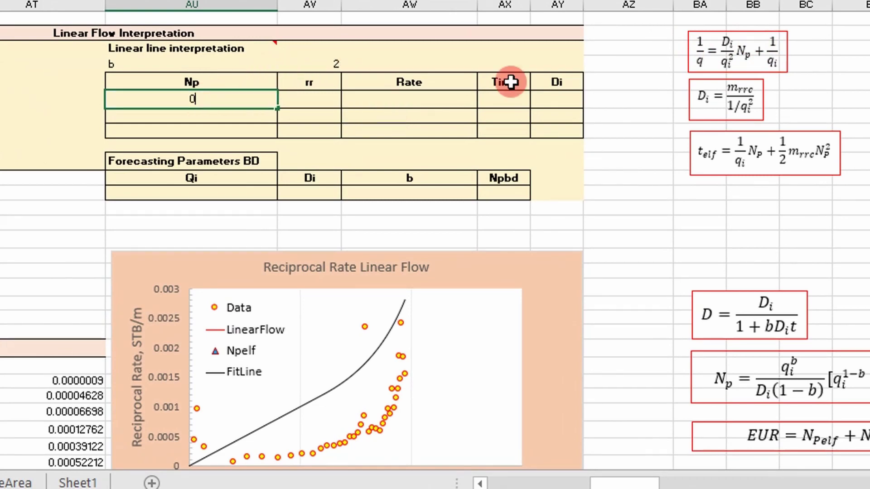
{"action": "key", "text": "Down"}
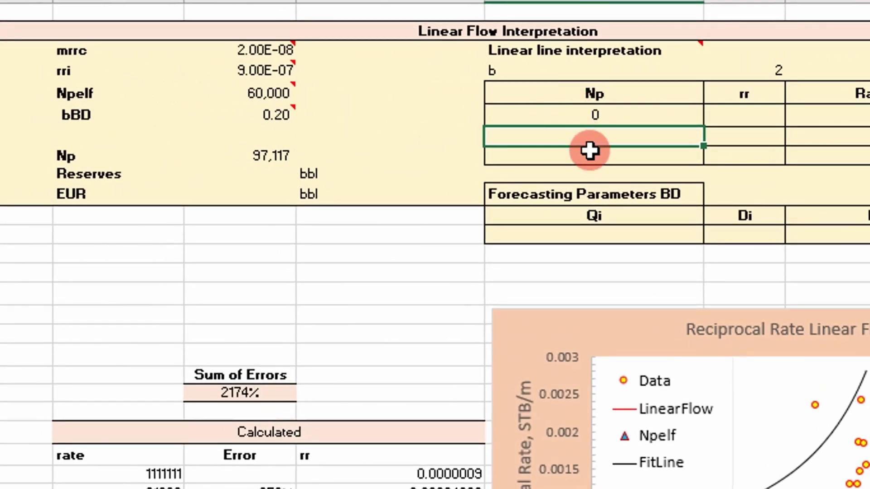
{"action": "type", "text": "="}
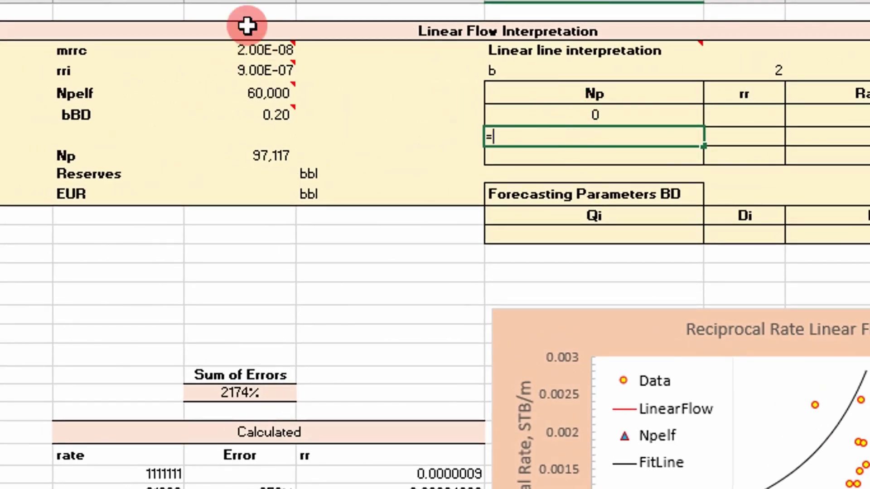
{"action": "left_click", "coordinate": [262, 93]}
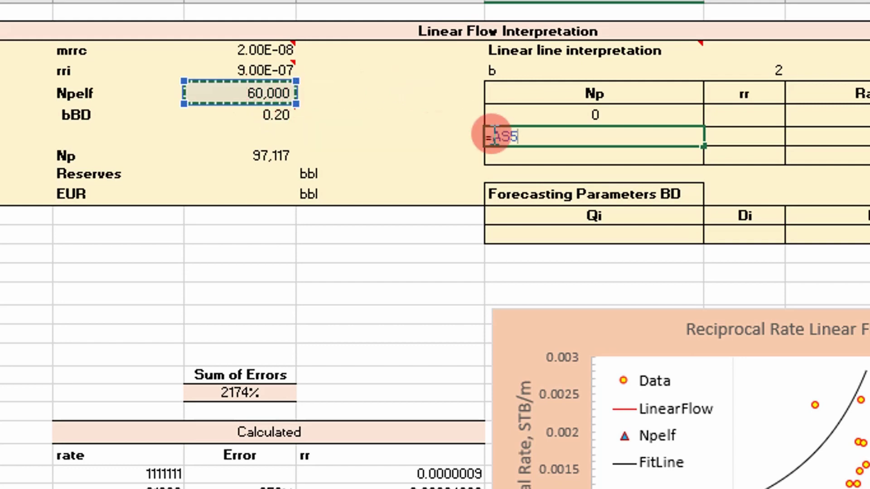
{"action": "key", "text": "Return"}
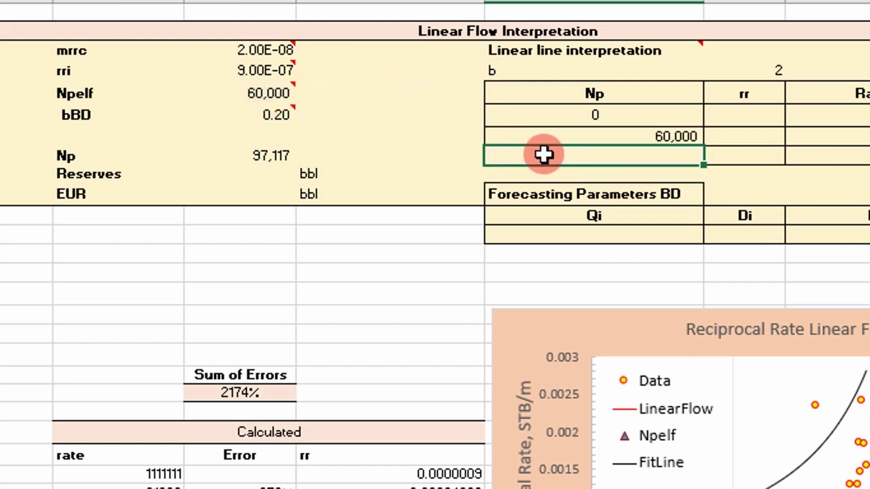
{"action": "scroll", "coordinate": [544, 154], "scroll_direction": "down", "scroll_amount": 1}
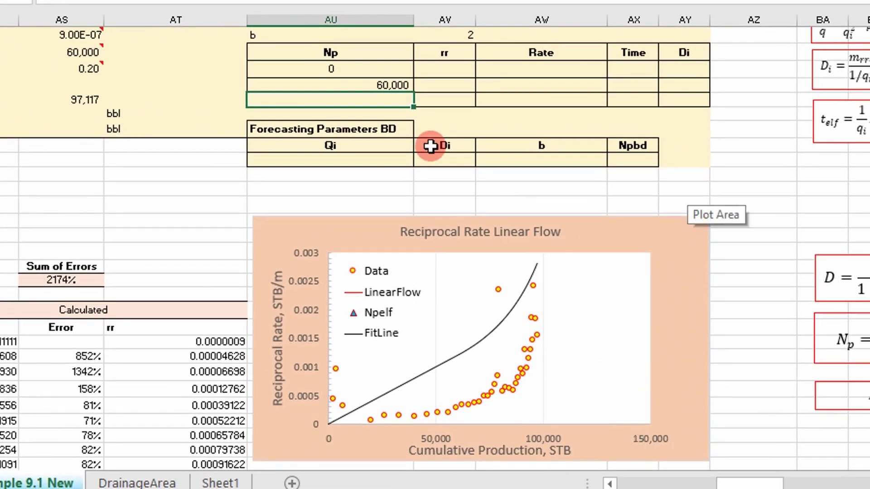
{"action": "type", "text": "100000"}
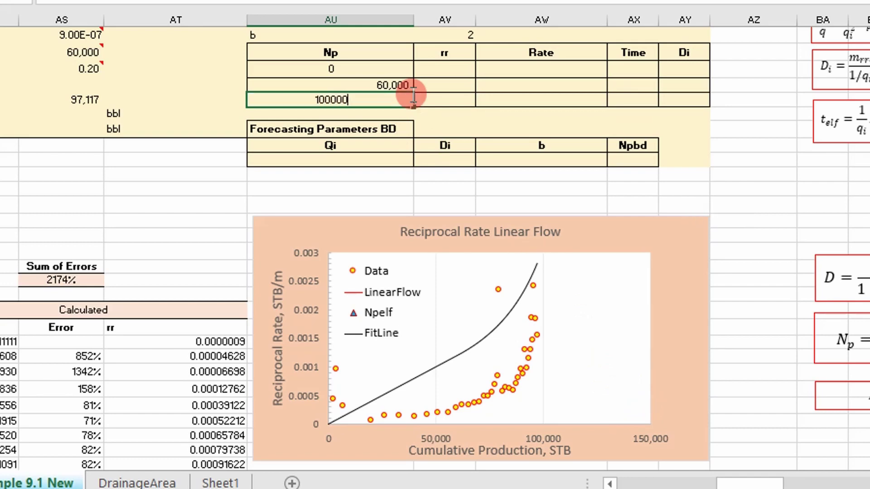
{"action": "key", "text": "Return"}
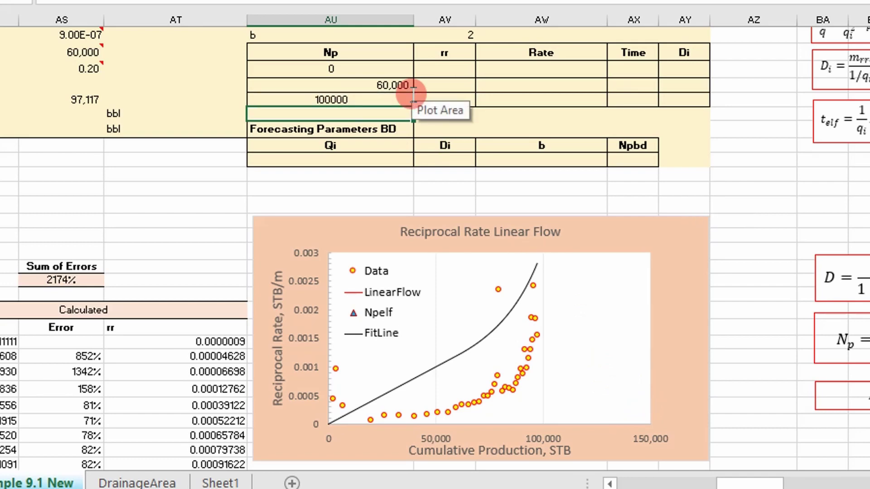
{"action": "left_click", "coordinate": [444, 68]}
{"action": "scroll", "coordinate": [449, 116], "scroll_direction": "up", "scroll_amount": 1}
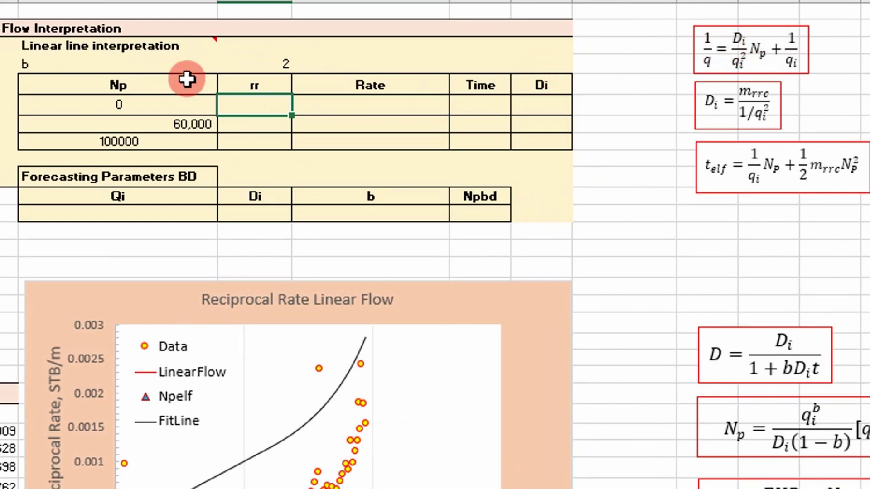
{"action": "left_click", "coordinate": [727, 48]}
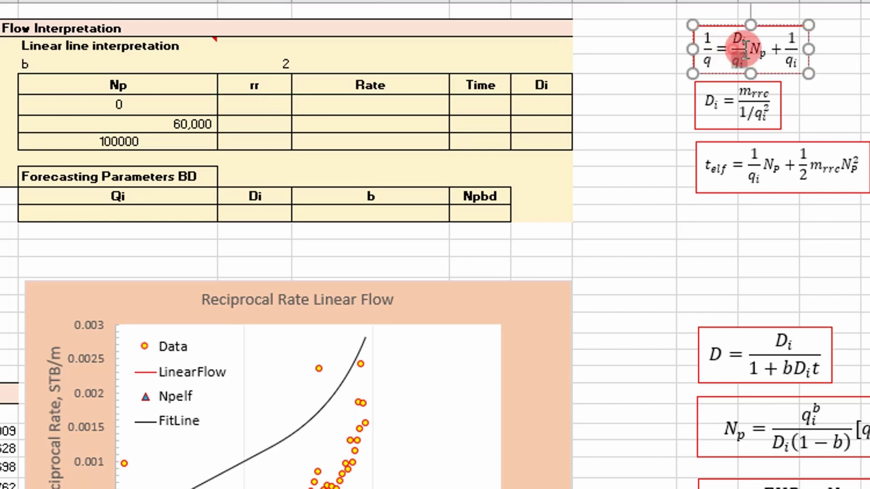
{"action": "left_click_drag", "start_coordinate": [727, 47], "coordinate": [738, 45]}
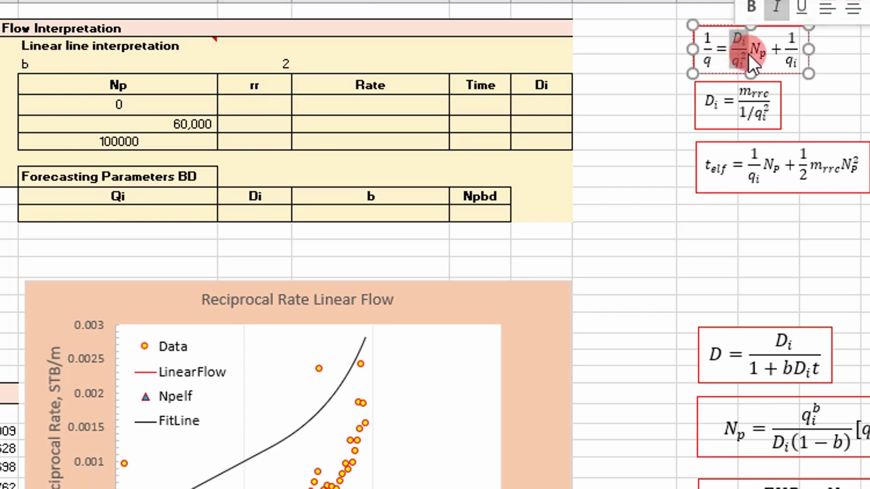
{"action": "left_click", "coordinate": [795, 52]}
{"action": "left_click", "coordinate": [235, 109]}
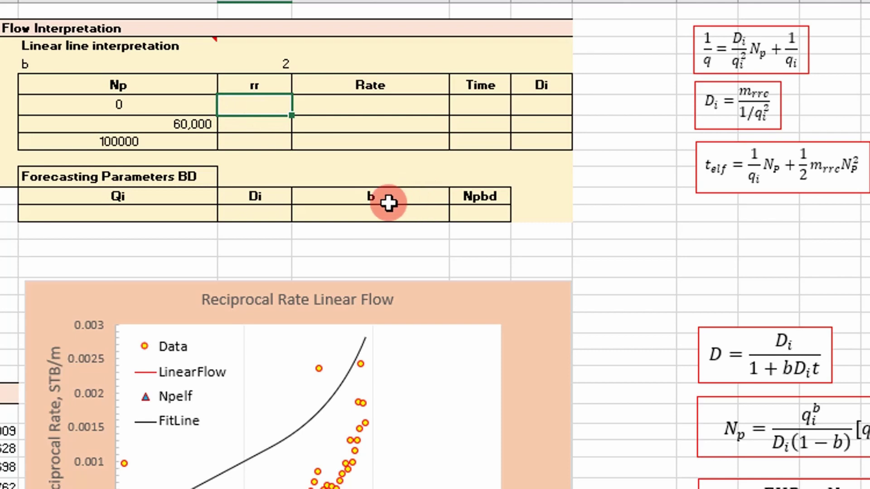
{"action": "type", "text": "="}
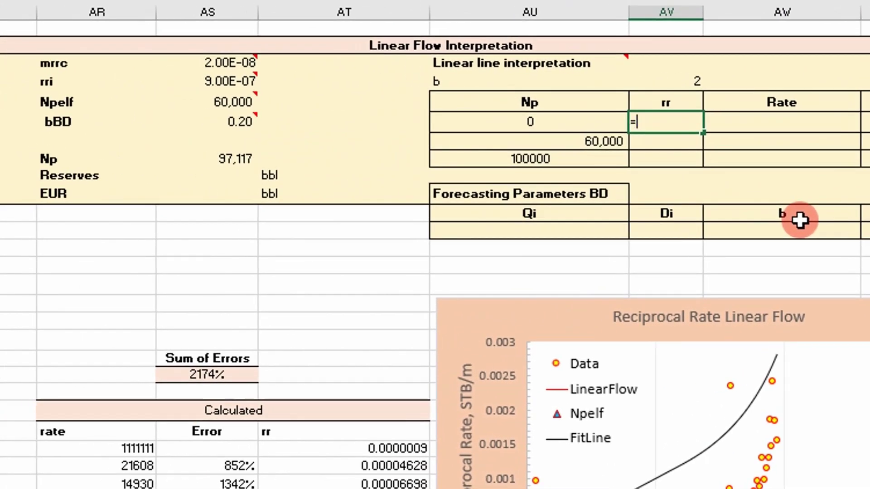
{"action": "type", "text": "rec"}
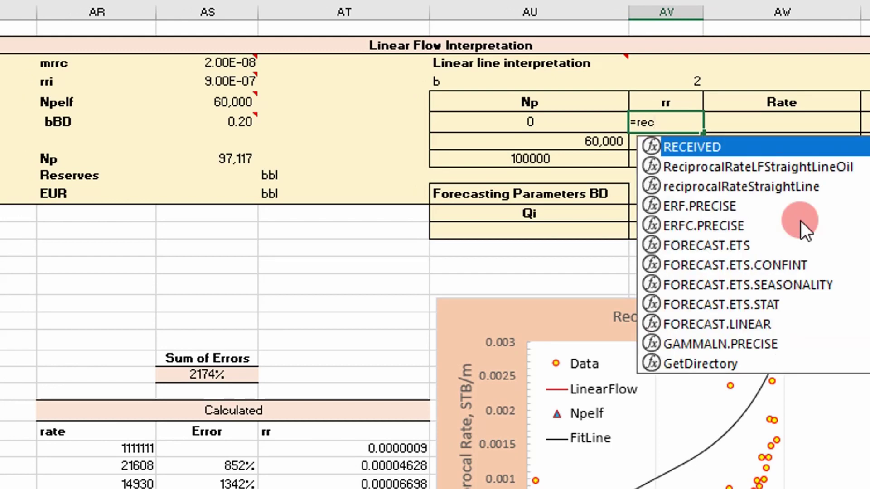
Step: Insert ReciprocalRateLFStraightLineOil in the Np 0 rr cell with $AS$4 as the intercept
{"action": "left_click", "coordinate": [793, 166]}
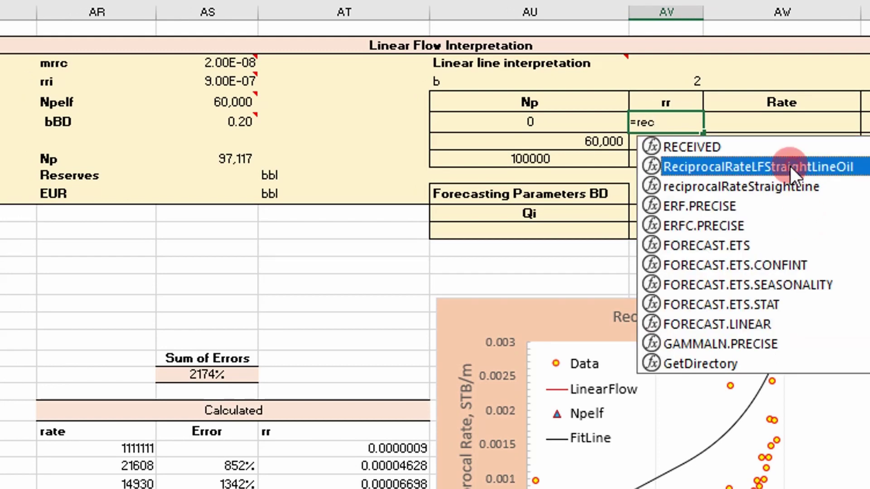
{"action": "double_click", "coordinate": [828, 172]}
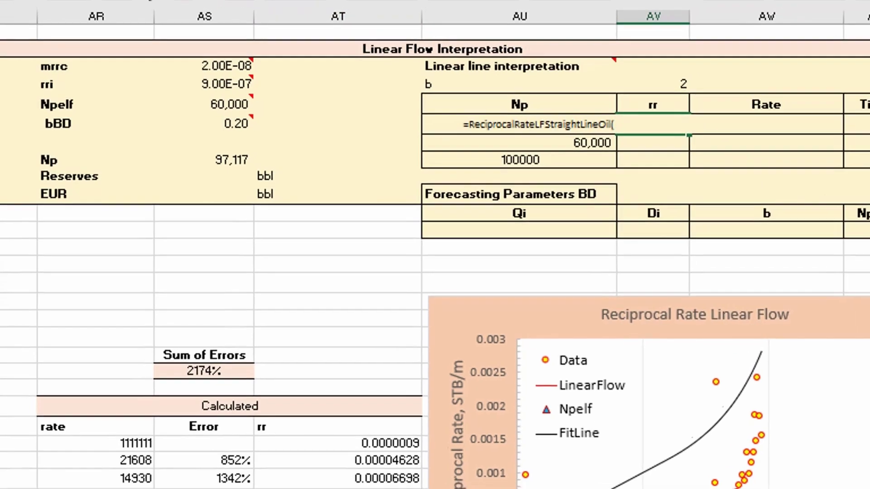
{"action": "left_click", "coordinate": [132, 27]}
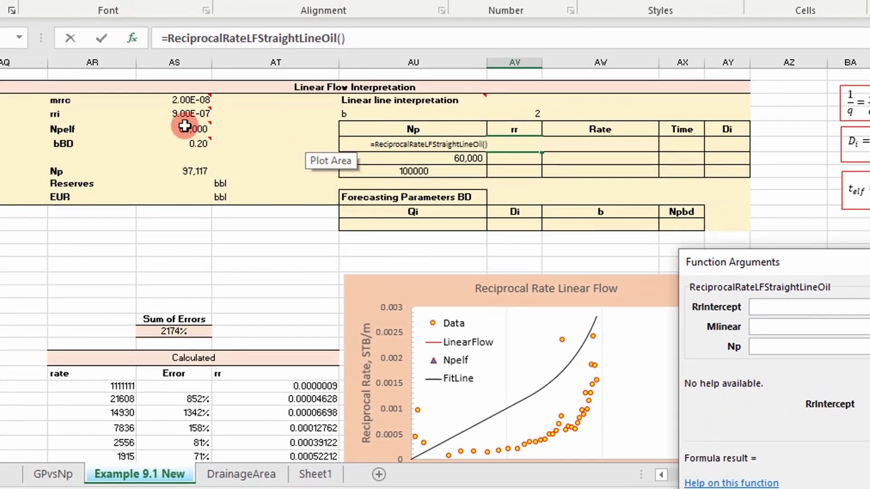
{"action": "left_click", "coordinate": [195, 113]}
{"action": "left_click", "coordinate": [743, 331]}
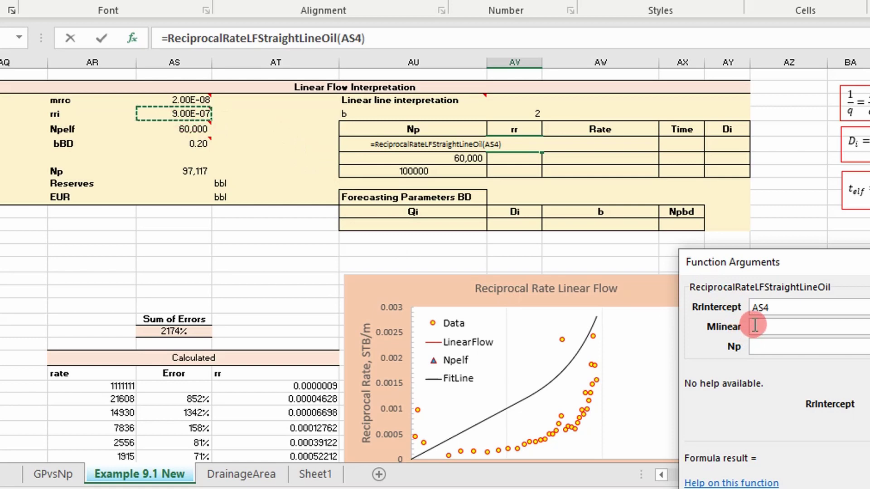
{"action": "key", "text": "F4"}
{"action": "left_click", "coordinate": [775, 326]}
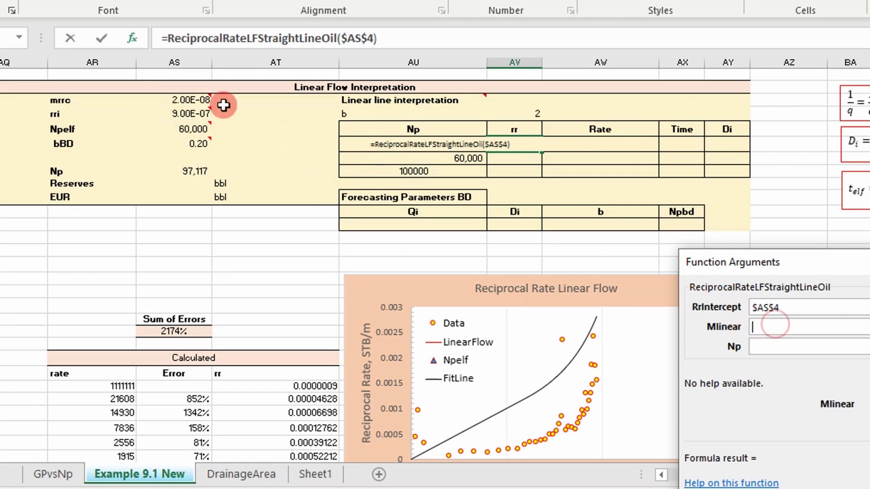
Step: Set the slope to $AS$3 and Np to AU6, giving rr 0.0000009, and fill it down
{"action": "left_click", "coordinate": [190, 100]}
{"action": "left_click", "coordinate": [763, 347]}
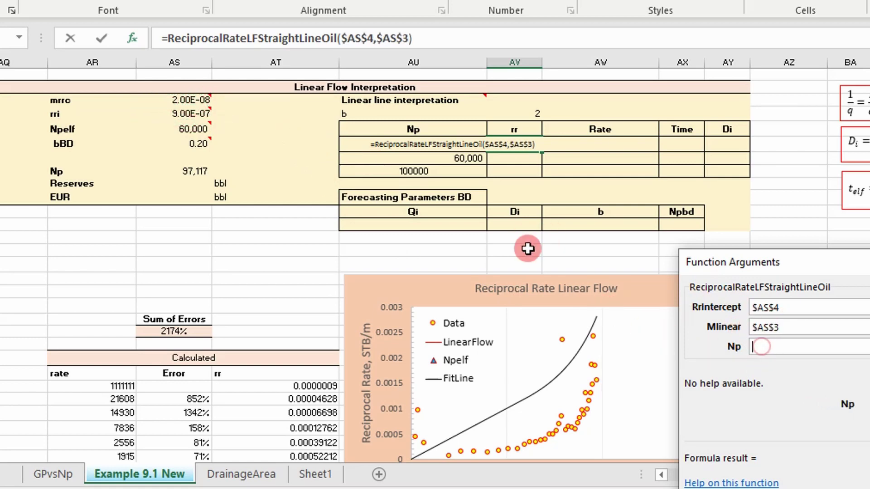
{"action": "left_click", "coordinate": [380, 145]}
{"action": "left_click", "coordinate": [786, 340]}
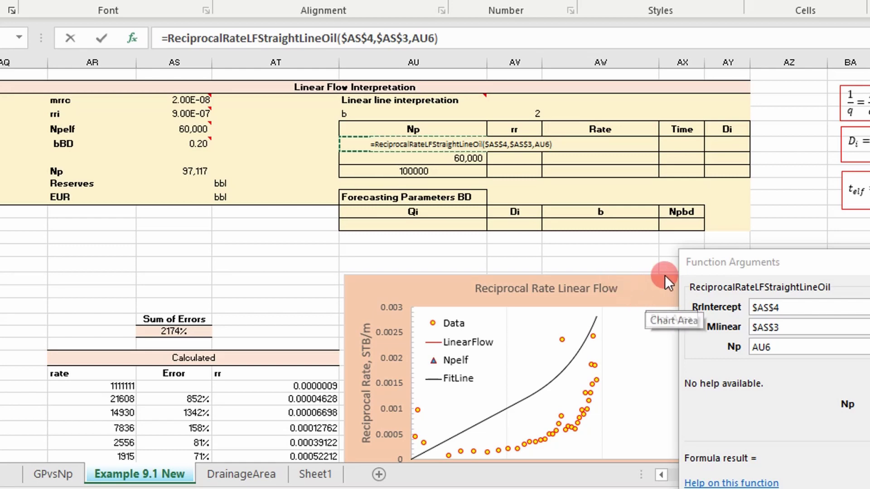
{"action": "left_click", "coordinate": [771, 347]}
{"action": "key", "text": "Return"}
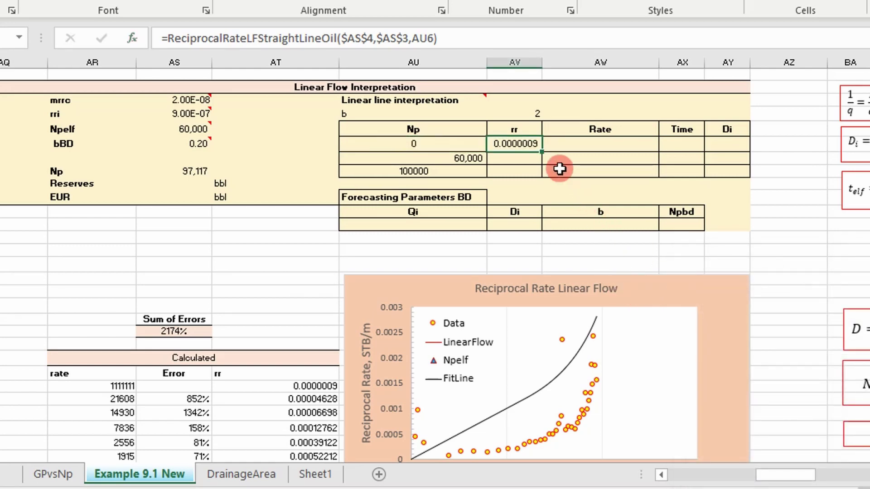
{"action": "left_click_drag", "start_coordinate": [543, 151], "coordinate": [534, 172]}
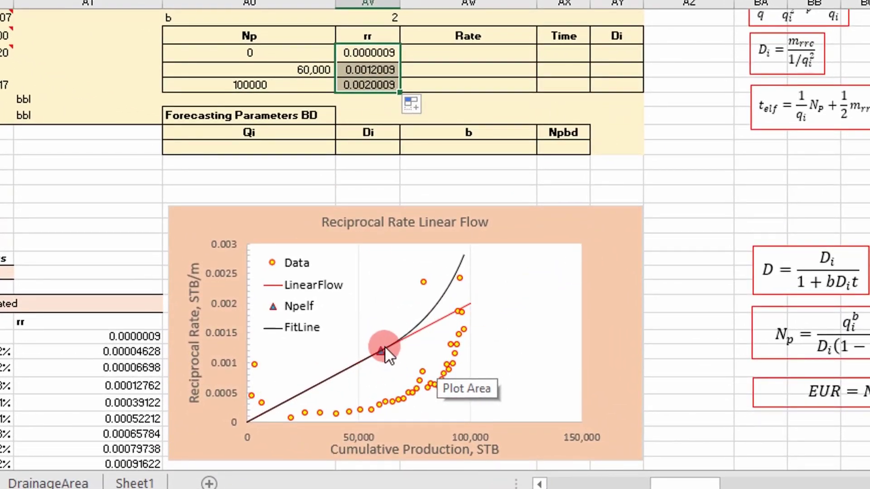
Step: Change the last Np from 100000 to 1000000, giving rr 0.0200009 across the chart
{"action": "mouse_move", "coordinate": [386, 350]}
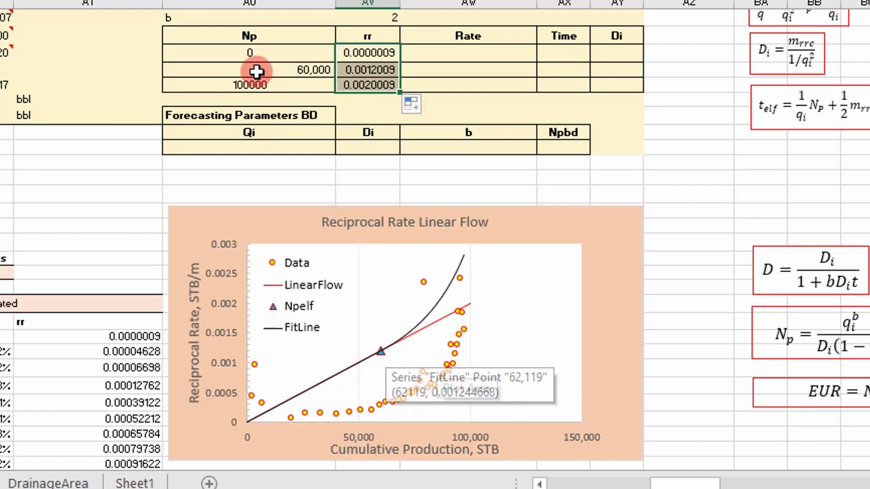
{"action": "double_click", "coordinate": [285, 86]}
{"action": "left_click", "coordinate": [847, 87]}
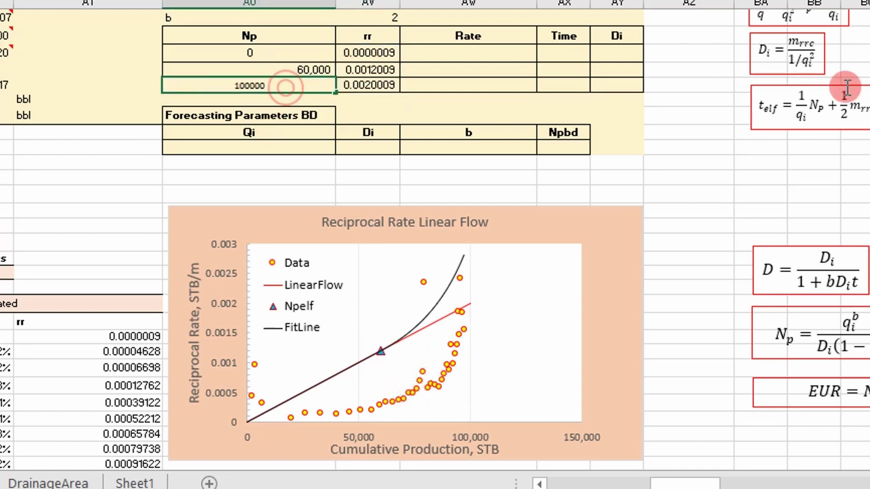
{"action": "type", "text": "0"}
{"action": "key", "text": "Return"}
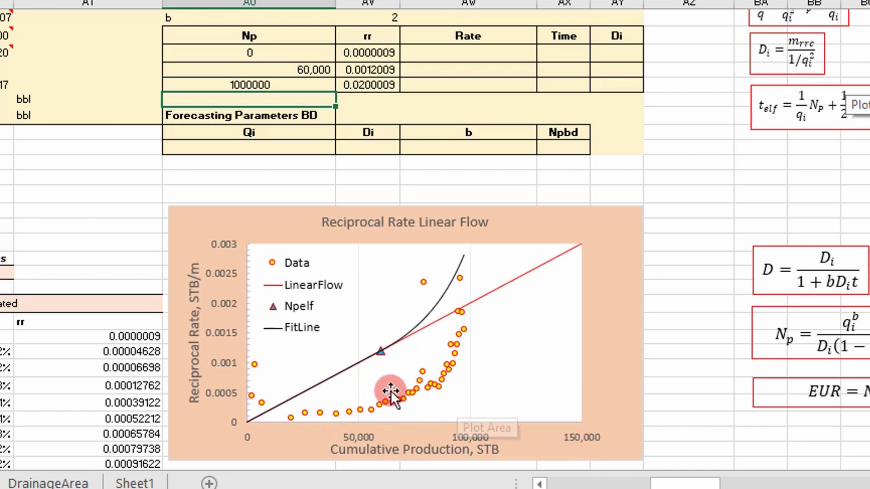
{"action": "scroll", "coordinate": [434, 360], "scroll_direction": "down", "scroll_amount": 1}
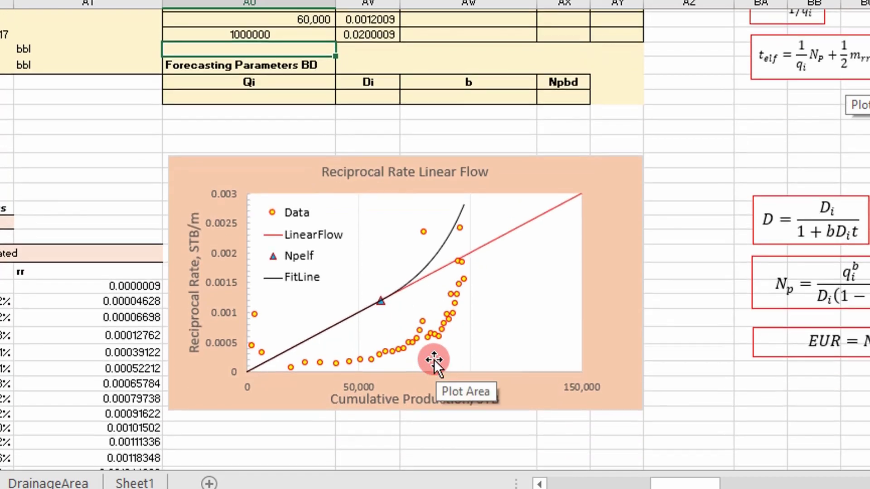
{"action": "left_click", "coordinate": [690, 484]}
{"action": "scroll", "coordinate": [344, 354], "scroll_direction": "up", "scroll_amount": 1}
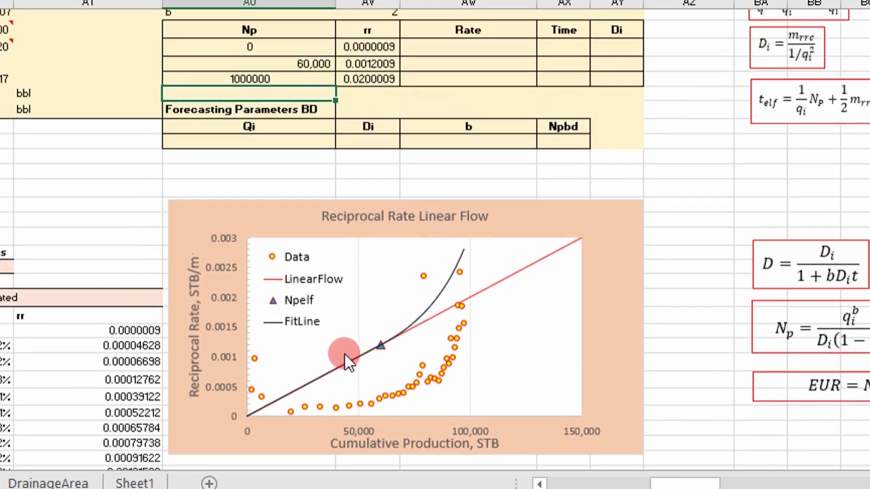
{"action": "scroll", "coordinate": [345, 353], "scroll_direction": "up", "scroll_amount": 1}
{"action": "left_click_drag", "start_coordinate": [276, 252], "coordinate": [295, 174]}
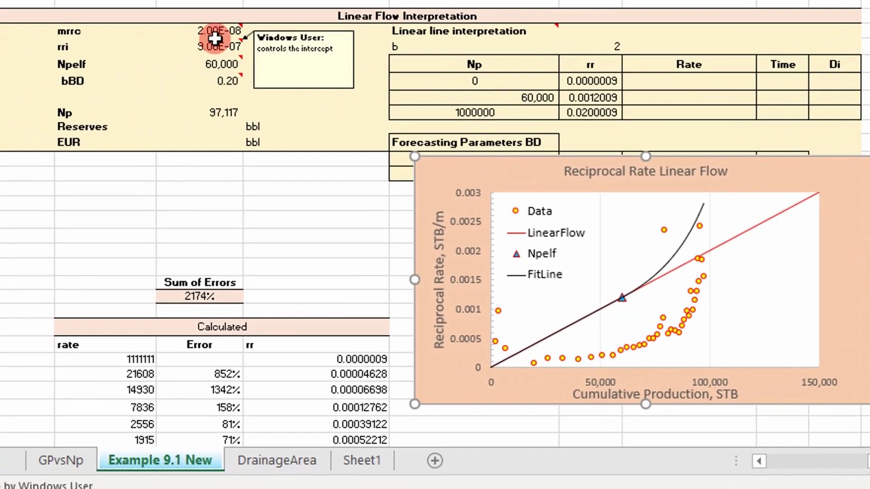
Step: Edit the mrrc slope value, settling on 4.00E-09
{"action": "left_click", "coordinate": [215, 30]}
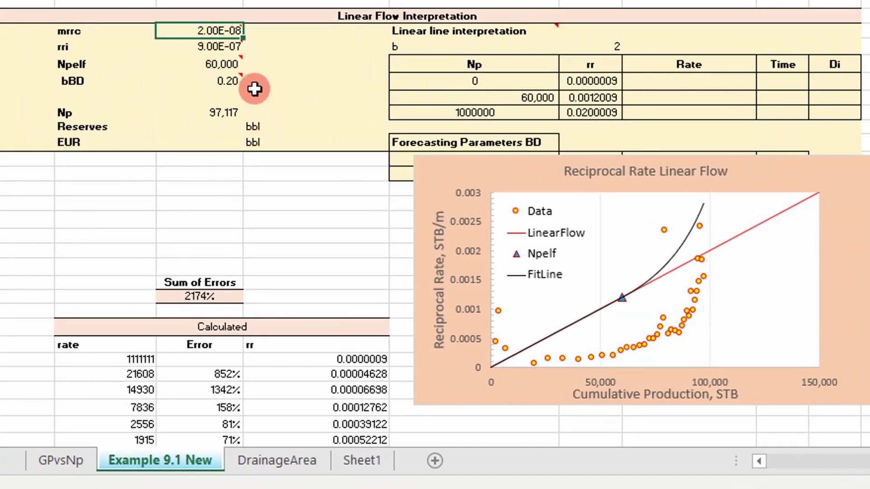
{"action": "mouse_move", "coordinate": [217, 32]}
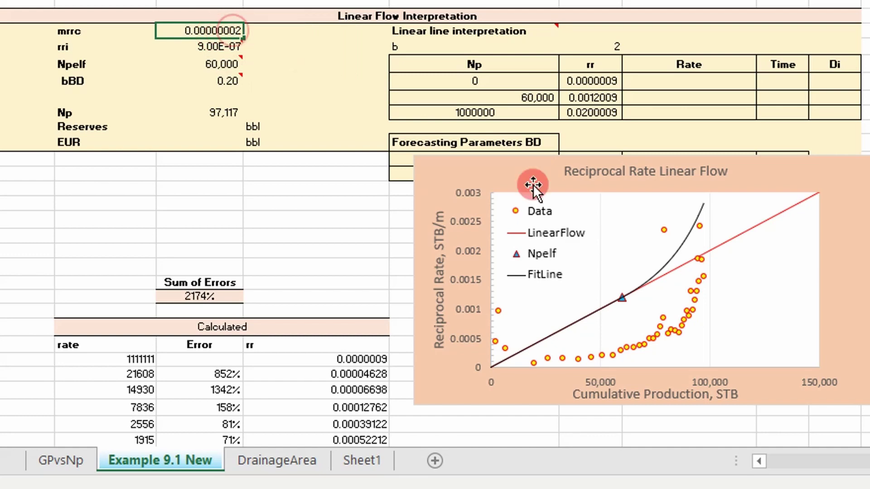
{"action": "key", "text": "Return"}
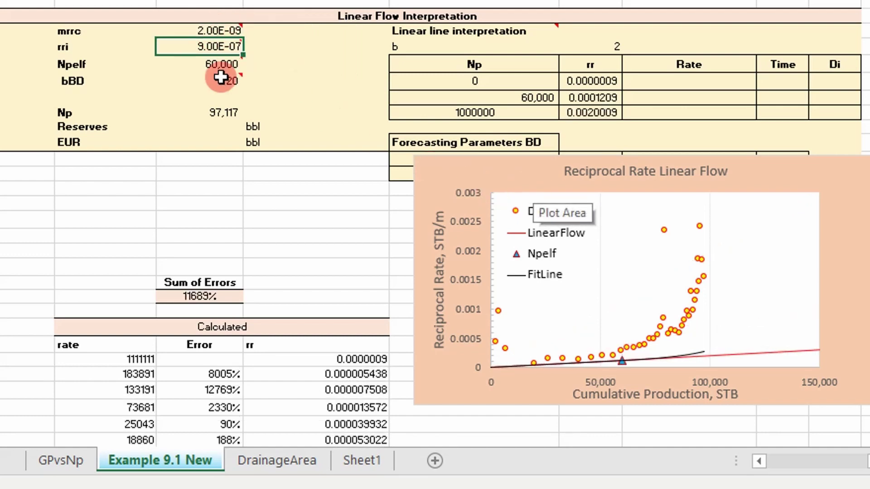
{"action": "mouse_move", "coordinate": [223, 56]}
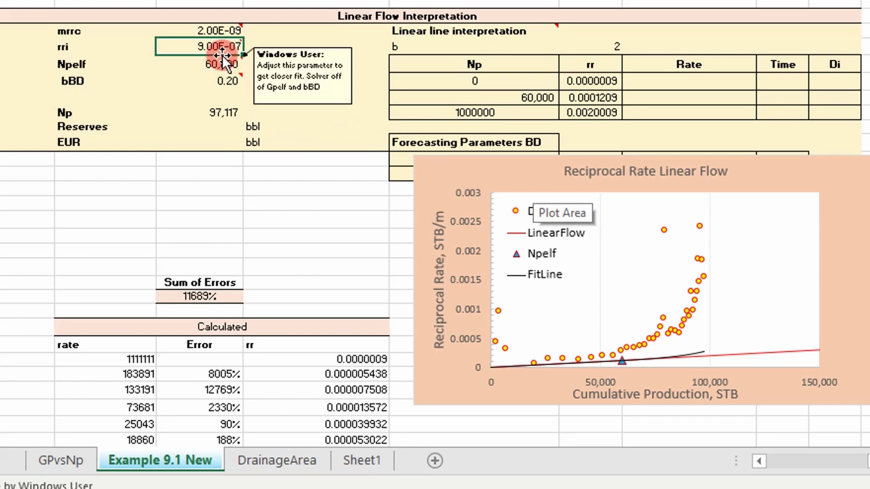
{"action": "double_click", "coordinate": [227, 31]}
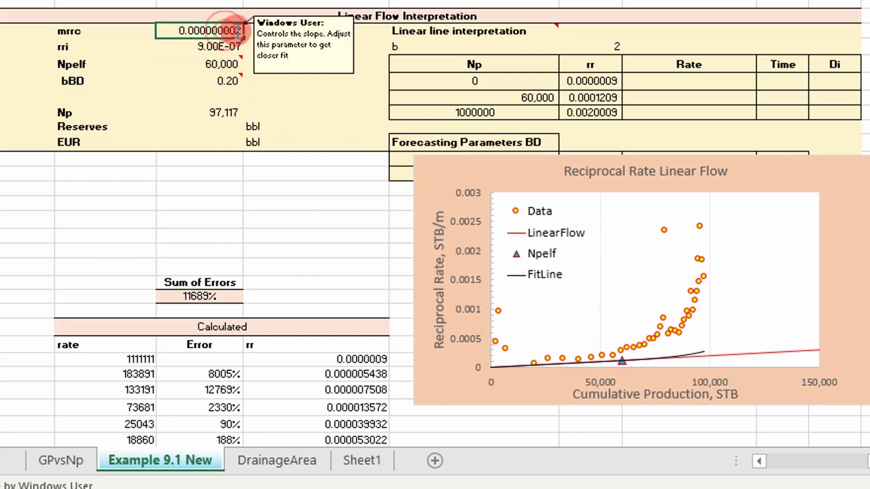
{"action": "left_click_drag", "start_coordinate": [242, 31], "coordinate": [237, 30]}
{"action": "type", "text": "4"}
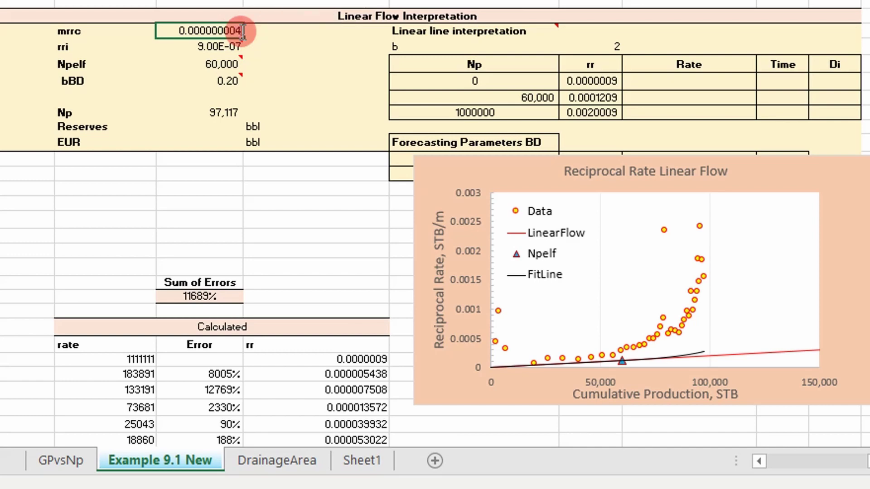
{"action": "key", "text": "Return"}
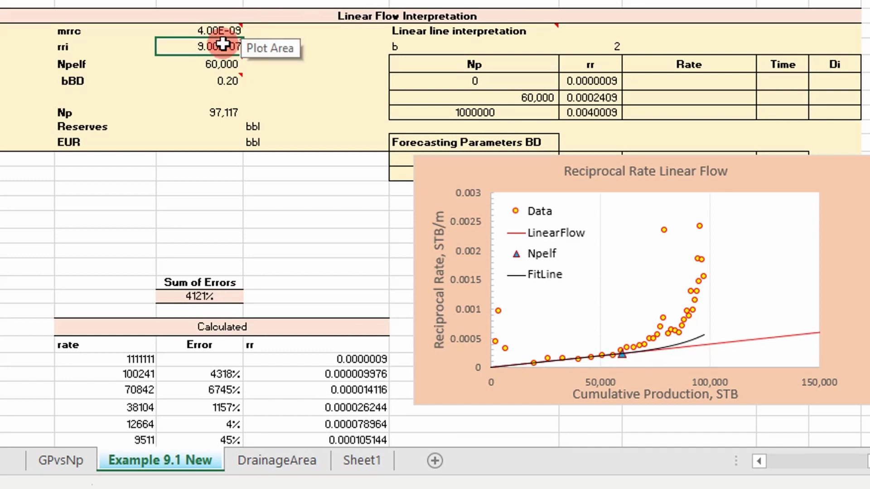
Step: Set rri to 5.00E-07 and refine mrrc to 4.50E-09
{"action": "mouse_move", "coordinate": [222, 44]}
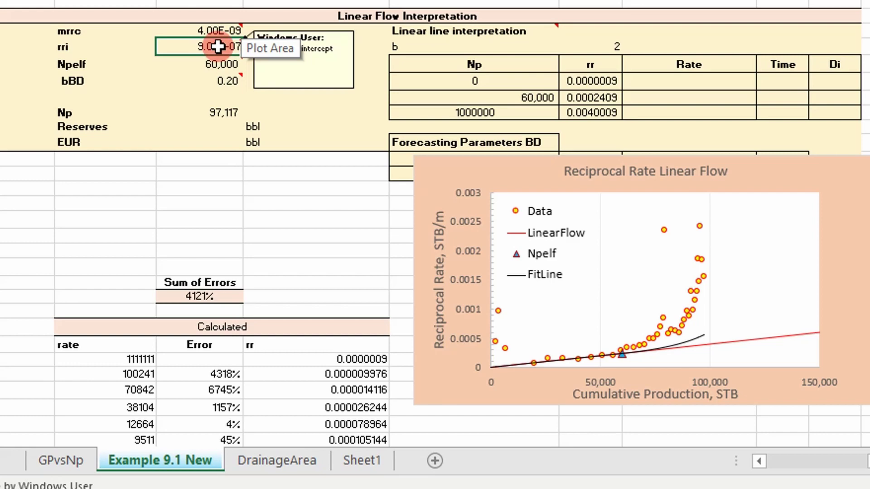
{"action": "double_click", "coordinate": [218, 46]}
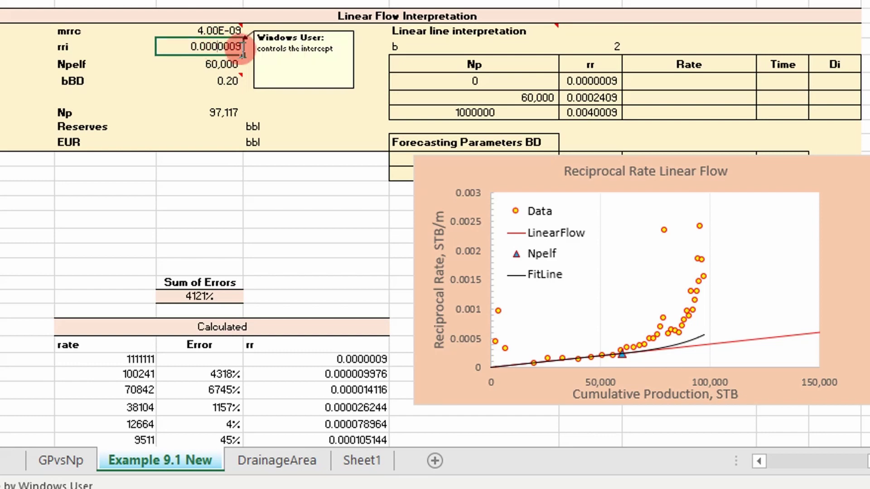
{"action": "left_click_drag", "start_coordinate": [236, 46], "coordinate": [241, 47]}
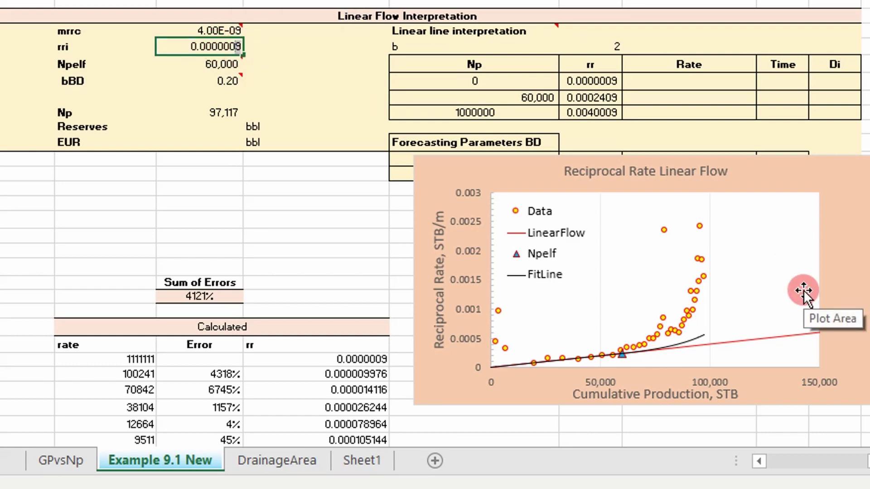
{"action": "key", "text": "Return"}
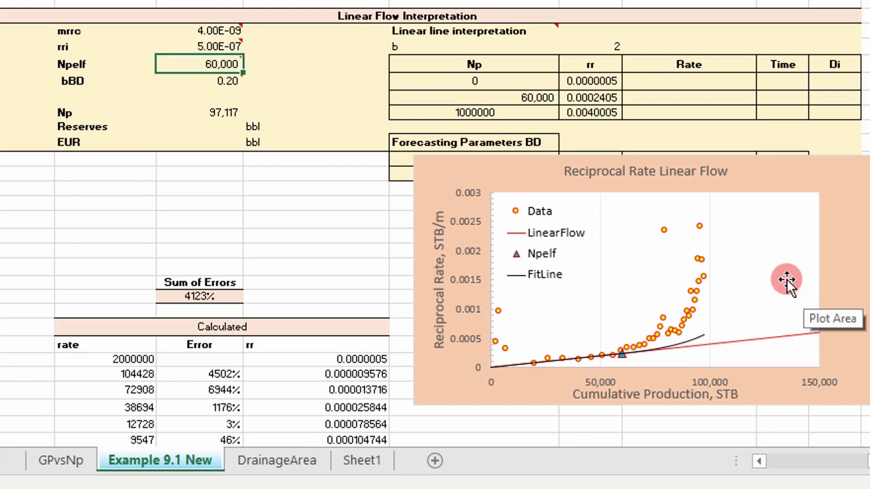
{"action": "double_click", "coordinate": [219, 31]}
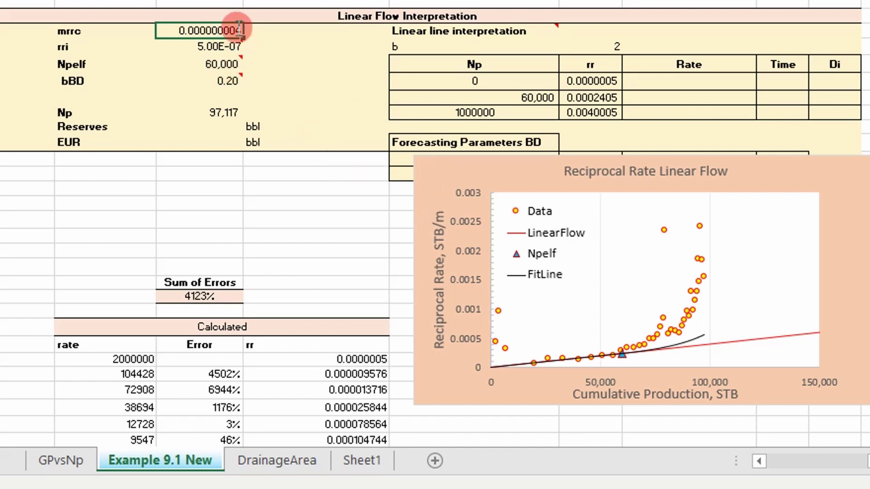
{"action": "mouse_move", "coordinate": [240, 28]}
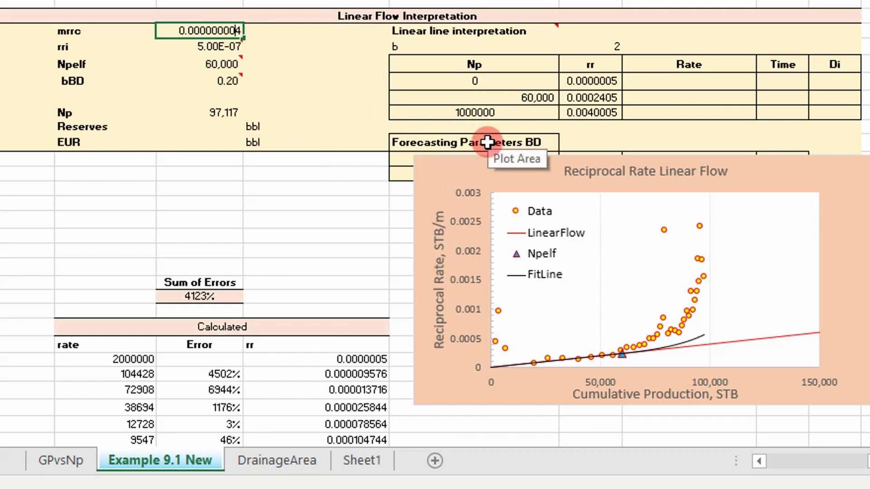
{"action": "key", "text": "Return"}
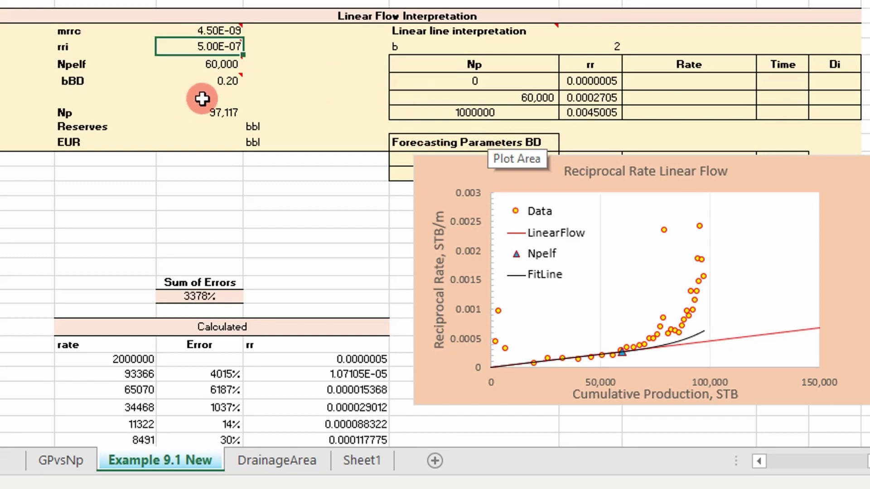
Step: Try Npelf at 50,000 and 45,000, then settle on 47,000, lowering Sum of Errors to 914%
{"action": "mouse_move", "coordinate": [236, 72]}
{"action": "left_click", "coordinate": [222, 66]}
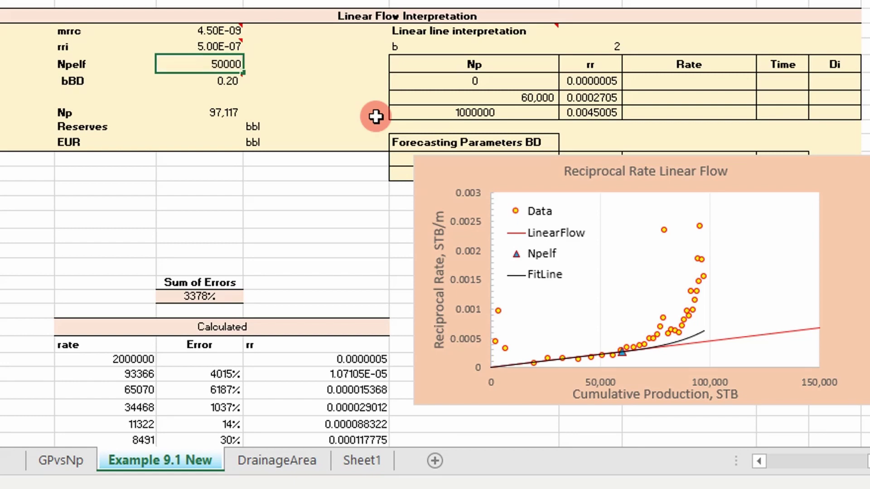
{"action": "key", "text": "Return"}
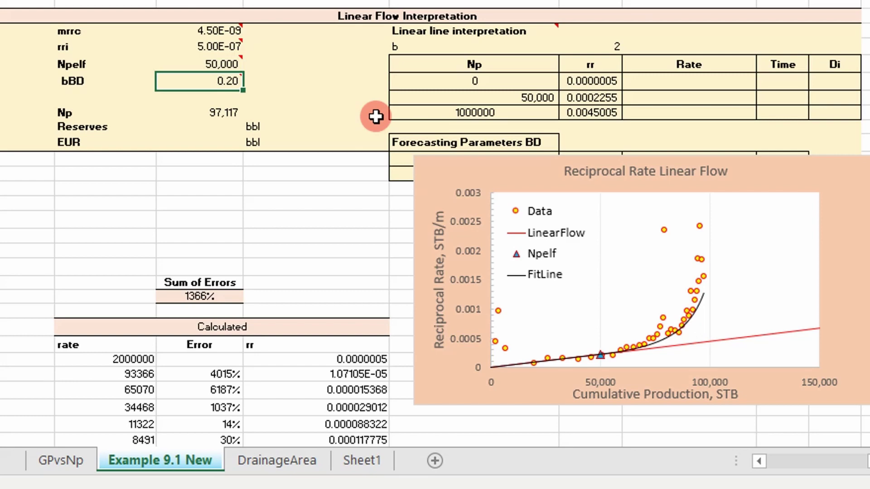
{"action": "left_click", "coordinate": [213, 62]}
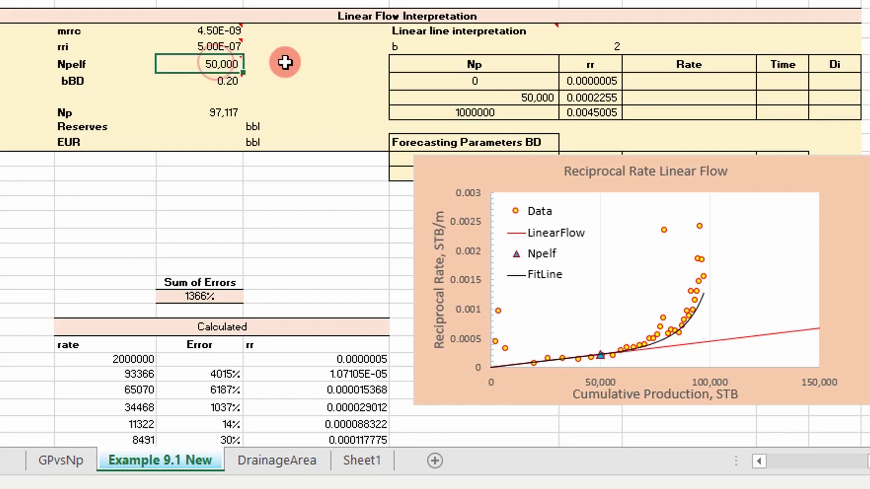
{"action": "key", "text": "Return"}
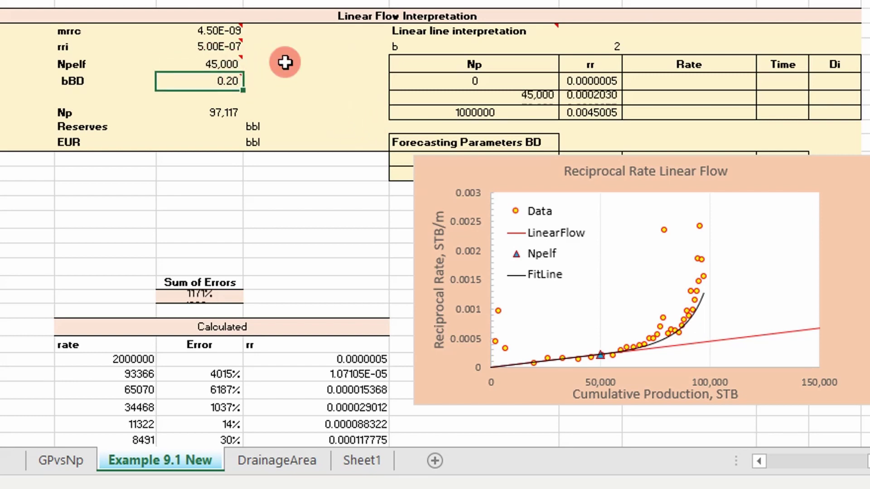
{"action": "left_click", "coordinate": [225, 63]}
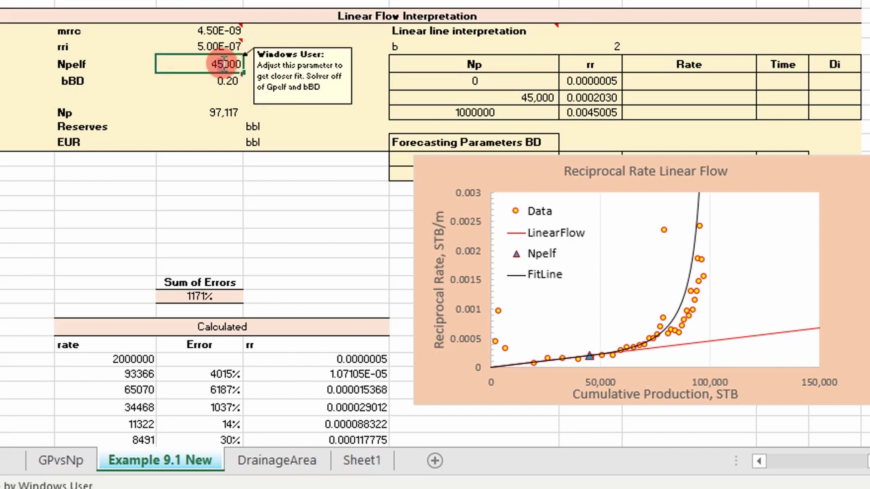
{"action": "double_click", "coordinate": [224, 64]}
{"action": "left_click_drag", "start_coordinate": [224, 63], "coordinate": [244, 63]}
{"action": "type", "text": "7"}
{"action": "key", "text": "Return"}
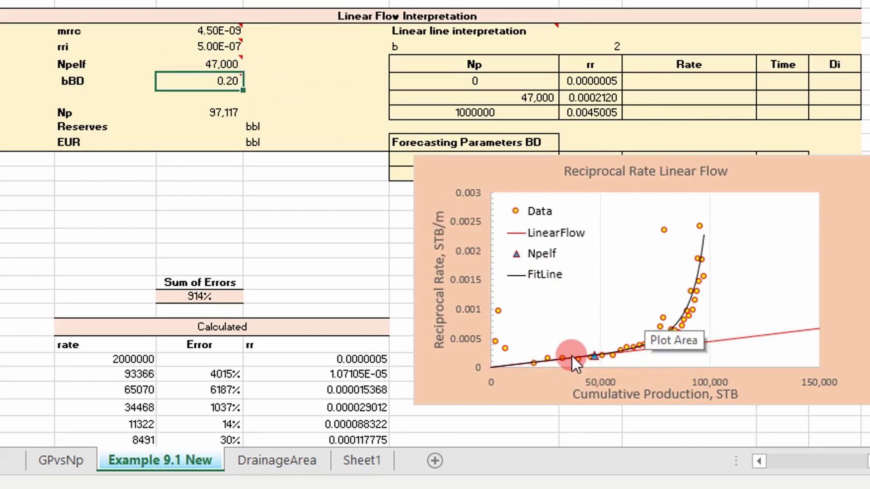
{"action": "scroll", "coordinate": [613, 347], "scroll_direction": "down", "scroll_amount": 1}
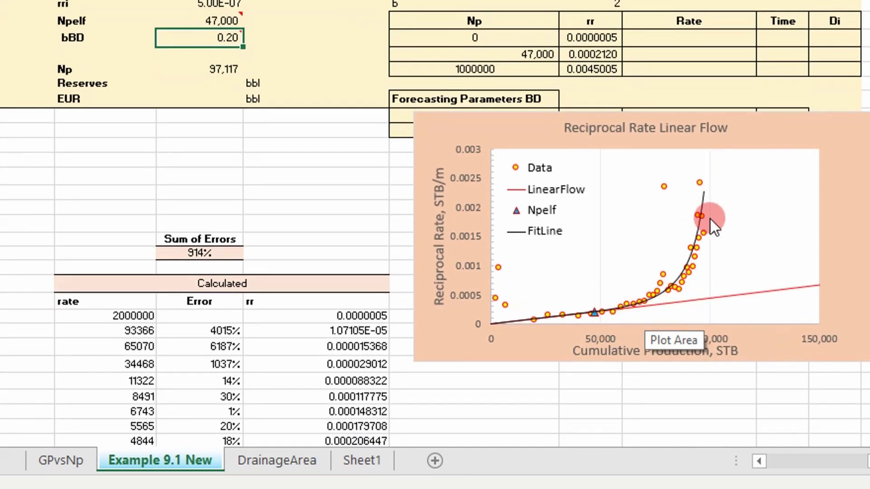
{"action": "mouse_move", "coordinate": [209, 22]}
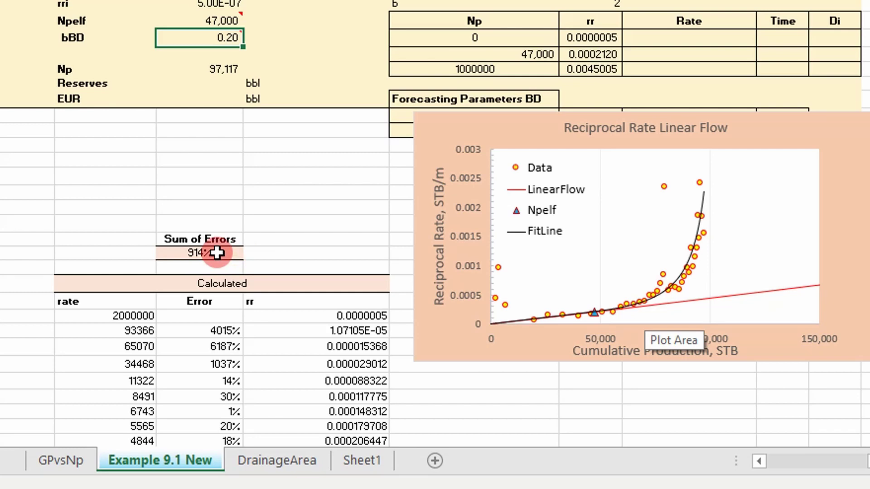
Step: Inspect the Error formula in the 11322 row and the Sum of Errors formula without changing them
{"action": "double_click", "coordinate": [229, 381]}
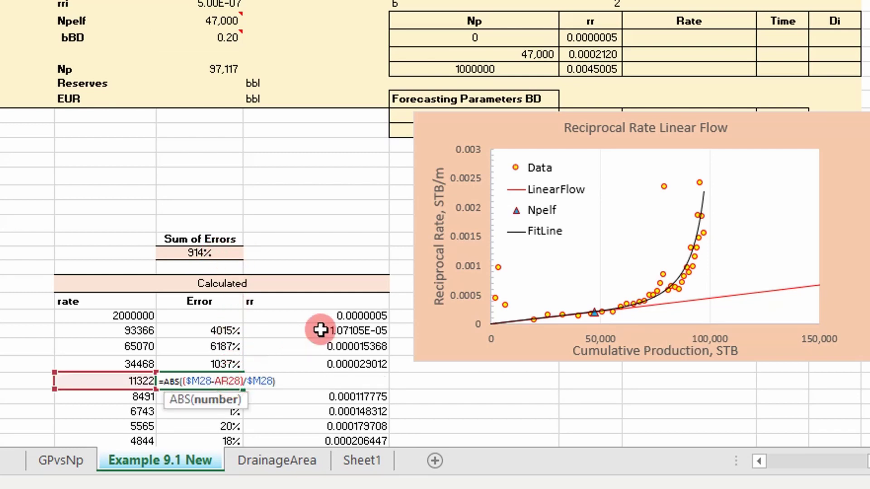
{"action": "scroll", "coordinate": [320, 331], "scroll_direction": "down", "scroll_amount": 2}
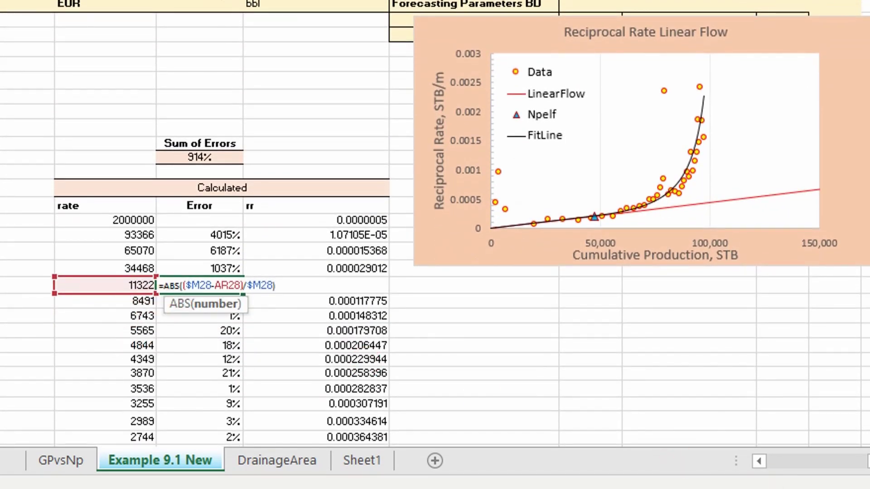
{"action": "mouse_move", "coordinate": [854, 463]}
{"action": "left_mouse_down"}
{"action": "mouse_move", "coordinate": [793, 467]}
{"action": "mouse_move", "coordinate": [855, 466]}
{"action": "left_mouse_up"}
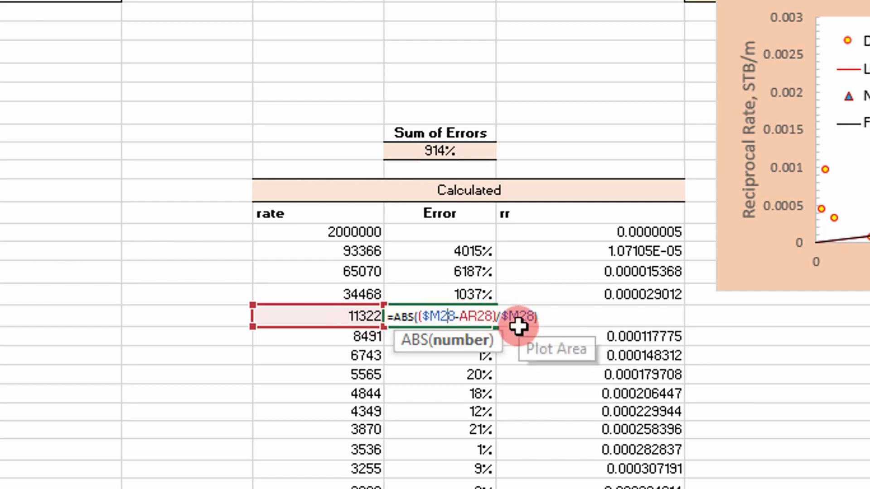
{"action": "key", "text": "ctrl+Return"}
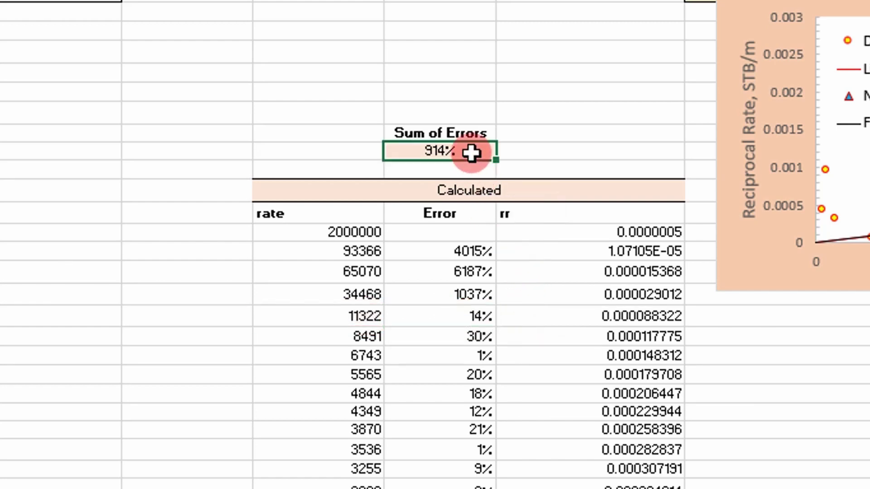
{"action": "double_click", "coordinate": [473, 153]}
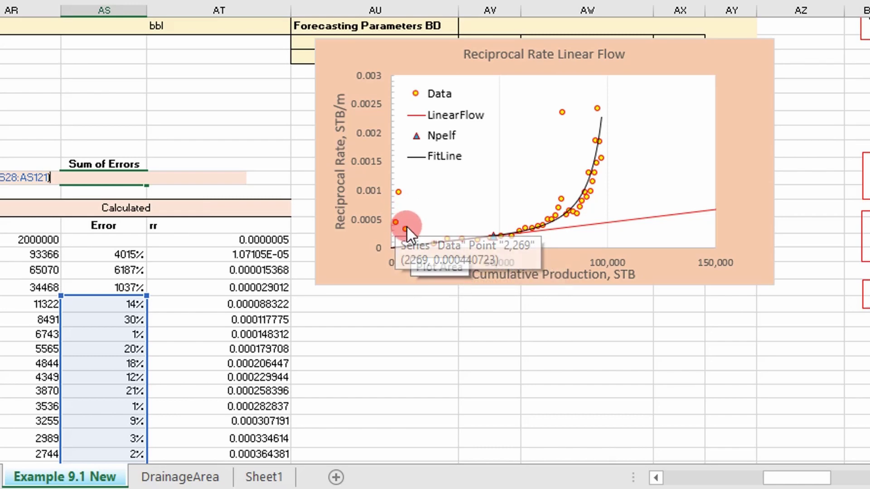
{"action": "mouse_move", "coordinate": [409, 229]}
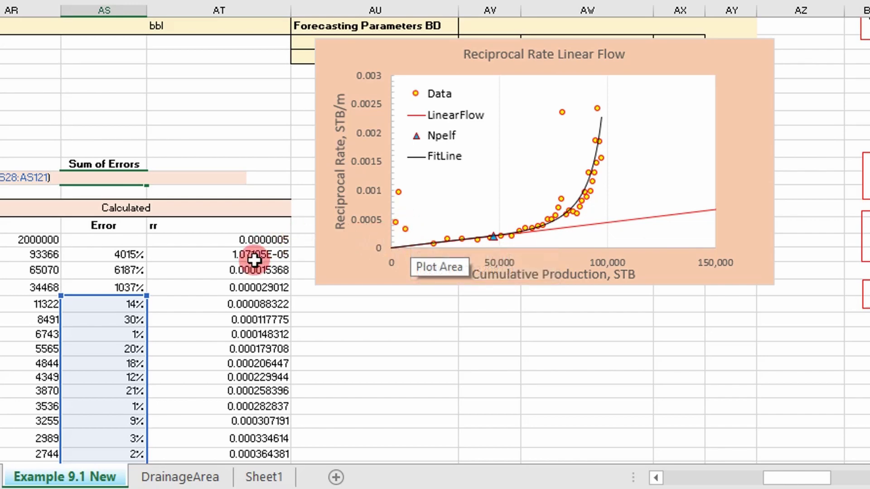
{"action": "scroll", "coordinate": [136, 308], "scroll_direction": "down", "scroll_amount": 2}
{"action": "scroll", "coordinate": [132, 300], "scroll_direction": "up", "scroll_amount": 1}
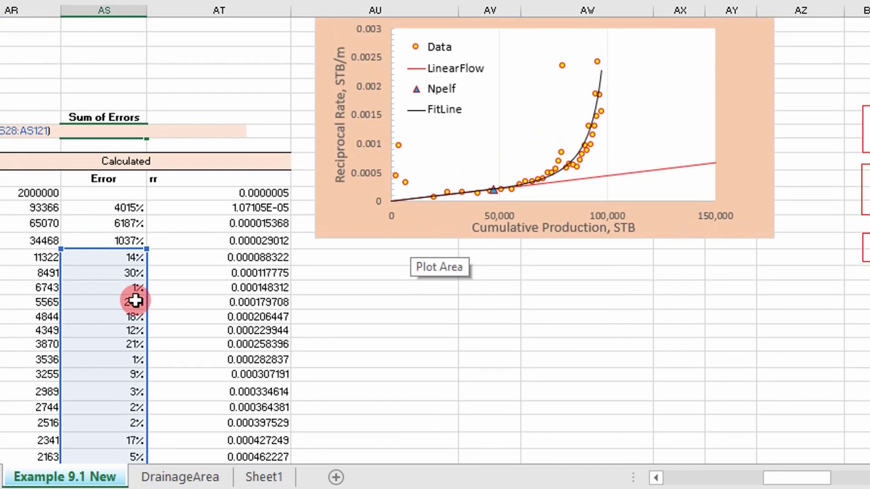
{"action": "key", "text": "Return"}
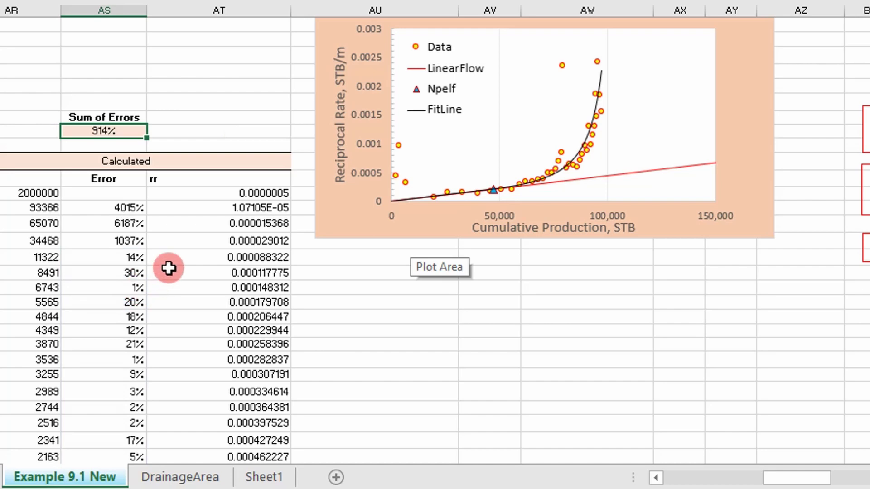
Step: Drag the Reciprocal Rate Linear Flow chart down to uncover the Forecasting Parameters BD table
{"action": "scroll", "coordinate": [225, 262], "scroll_direction": "up", "scroll_amount": 1}
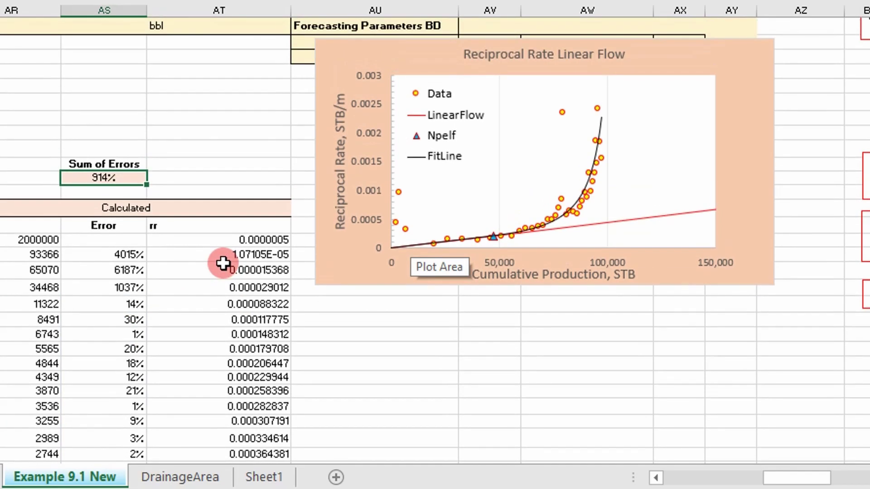
{"action": "scroll", "coordinate": [222, 263], "scroll_direction": "up", "scroll_amount": 1}
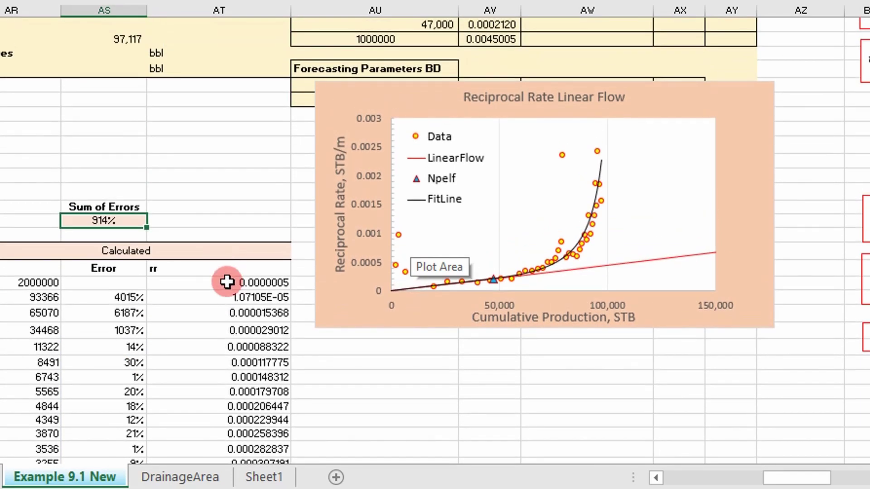
{"action": "scroll", "coordinate": [163, 266], "scroll_direction": "up", "scroll_amount": 1}
{"action": "scroll", "coordinate": [161, 267], "scroll_direction": "up", "scroll_amount": 1}
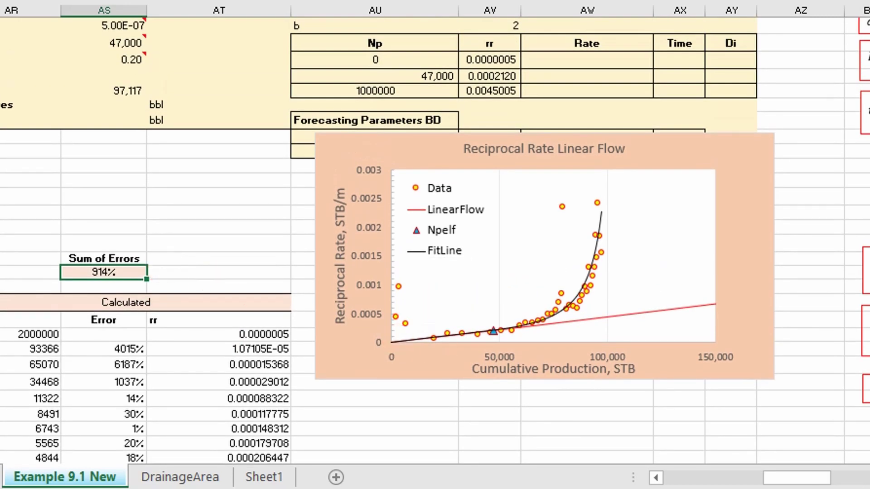
{"action": "left_click_drag", "start_coordinate": [793, 478], "coordinate": [656, 481]}
{"action": "left_click", "coordinate": [656, 478]}
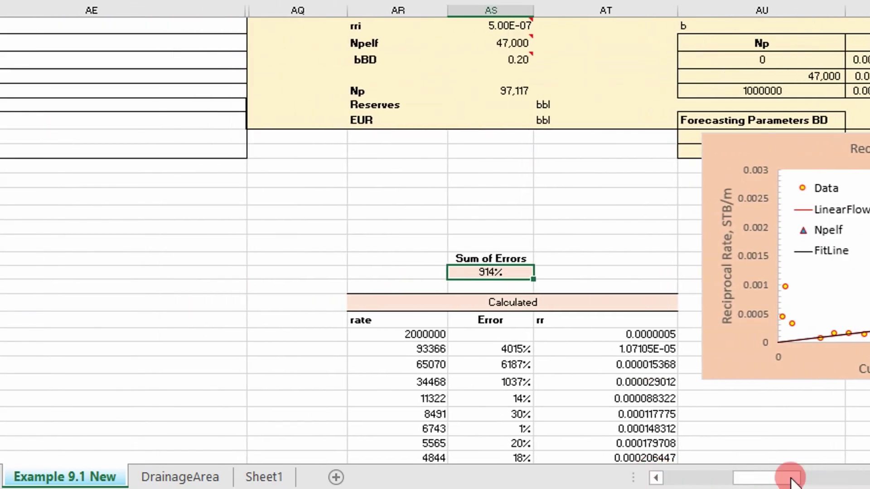
{"action": "scroll", "coordinate": [670, 383], "scroll_direction": "right", "scroll_amount": 5}
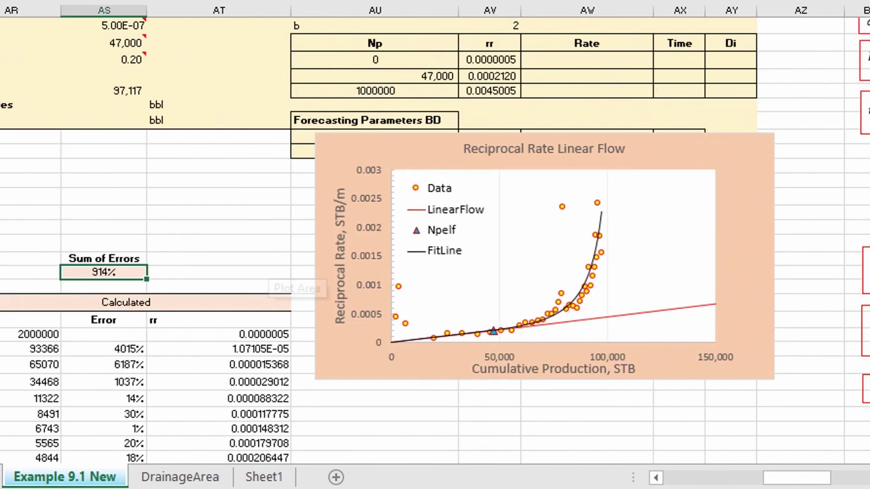
{"action": "scroll", "coordinate": [406, 189], "scroll_direction": "up", "scroll_amount": 1}
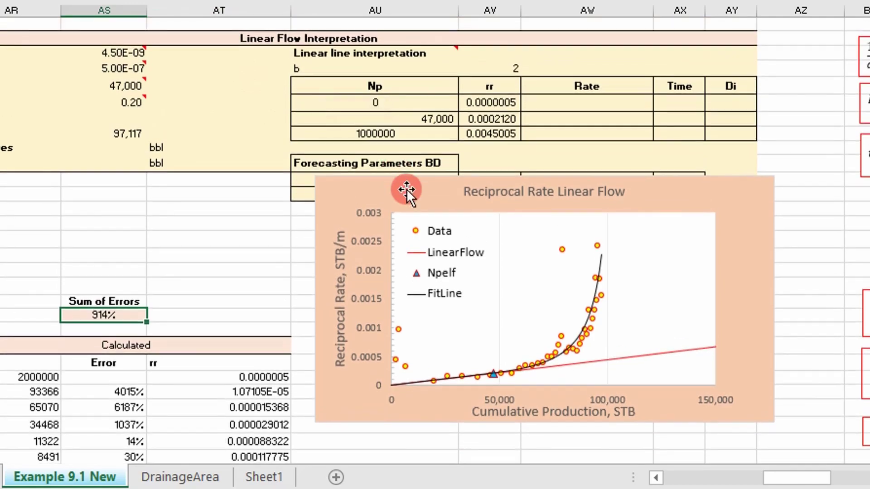
{"action": "left_click_drag", "start_coordinate": [407, 186], "coordinate": [414, 229]}
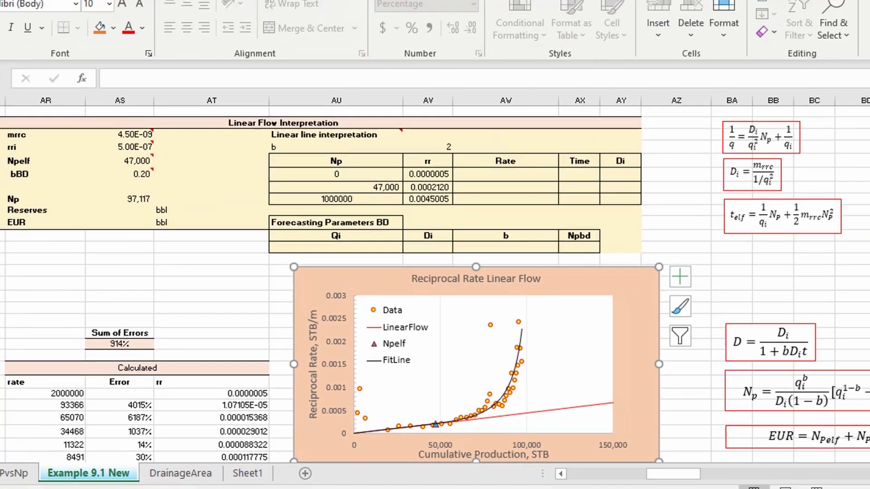
Step: Set Solver to minimise Sum of Errors in $AS$20 by changing Npelf and bBD in $AS$5:$AS$6
{"action": "left_click", "coordinate": [206, 34]}
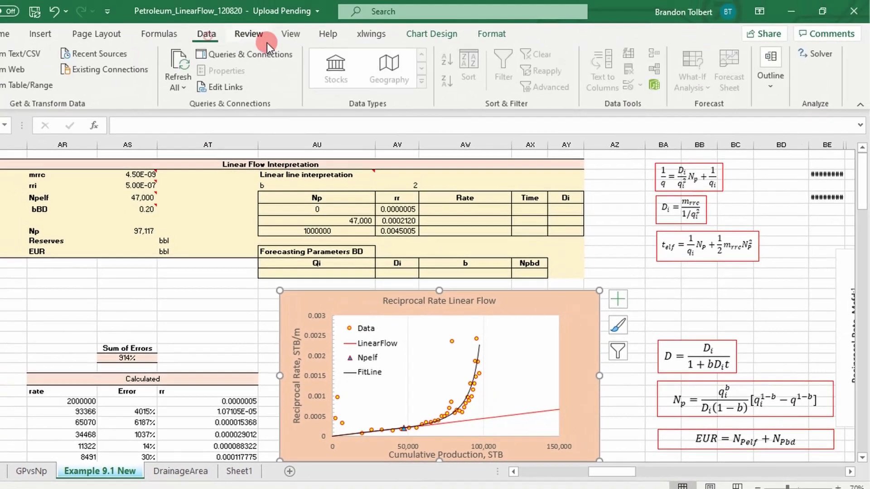
{"action": "left_click", "coordinate": [811, 54]}
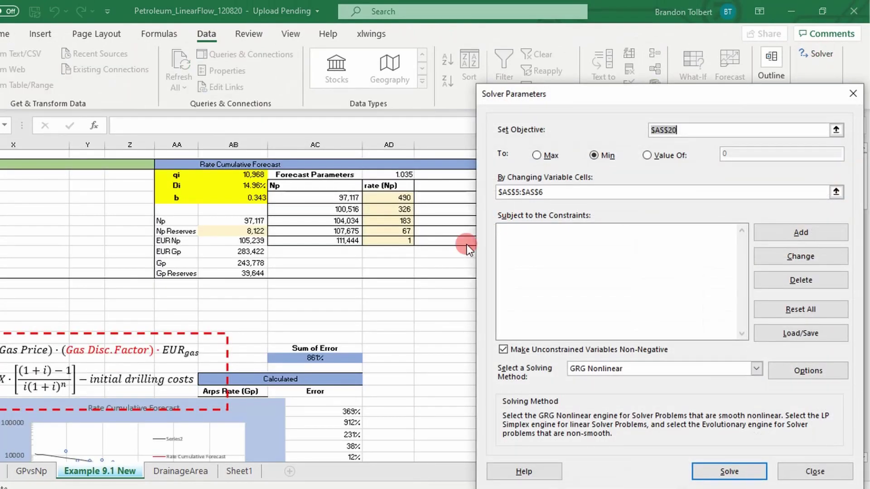
{"action": "left_click", "coordinate": [501, 349]}
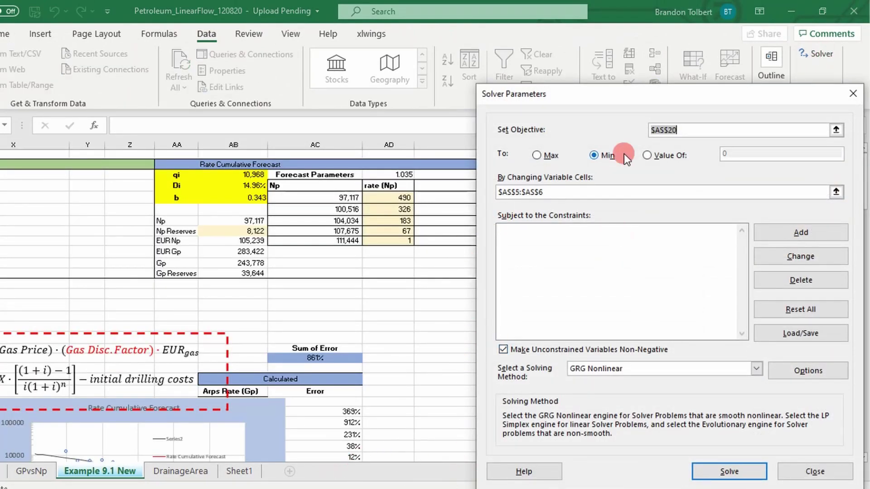
{"action": "left_click_drag", "start_coordinate": [613, 99], "coordinate": [176, 48]}
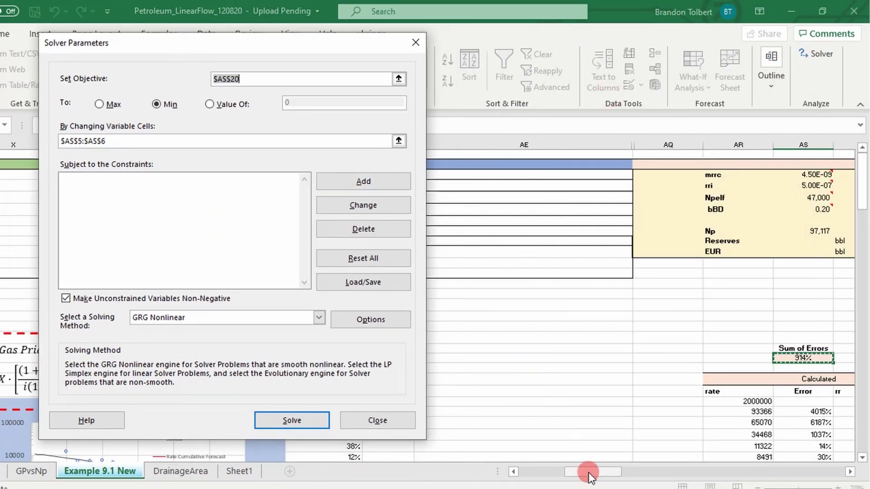
{"action": "mouse_move", "coordinate": [588, 472]}
{"action": "left_mouse_down"}
{"action": "mouse_move", "coordinate": [620, 469]}
{"action": "mouse_move", "coordinate": [594, 468]}
{"action": "left_mouse_up"}
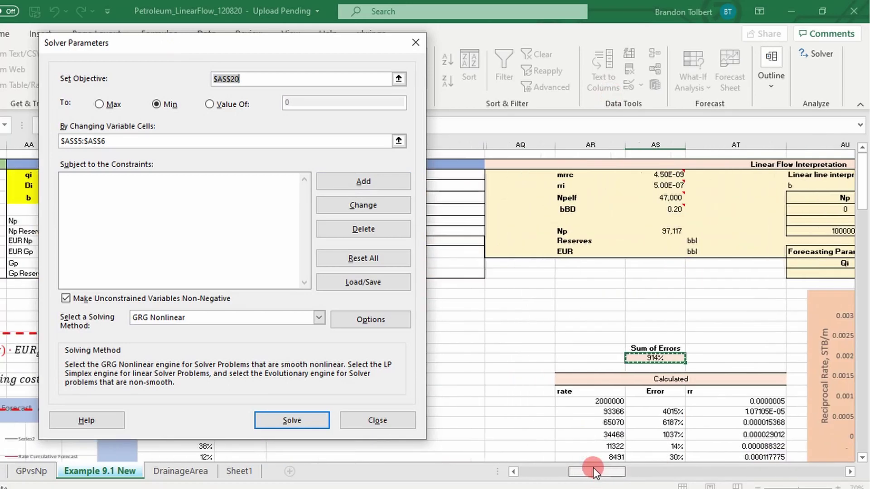
{"action": "left_click", "coordinate": [277, 78]}
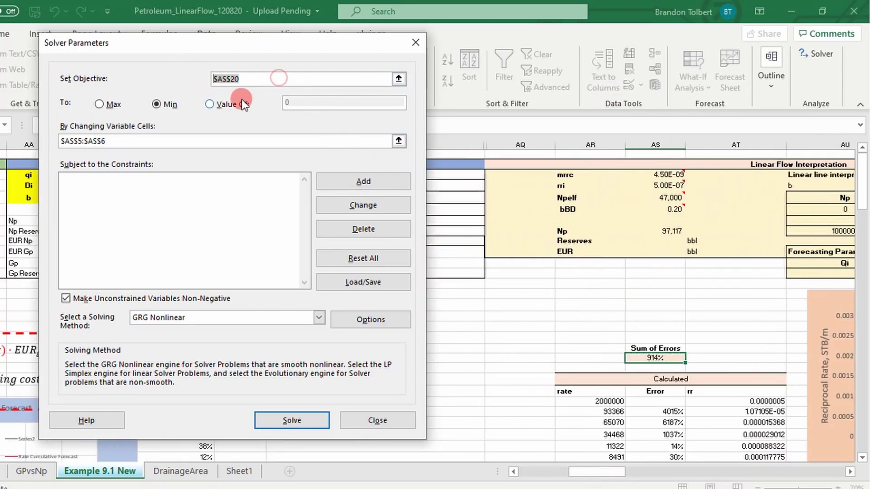
{"action": "left_click", "coordinate": [651, 358]}
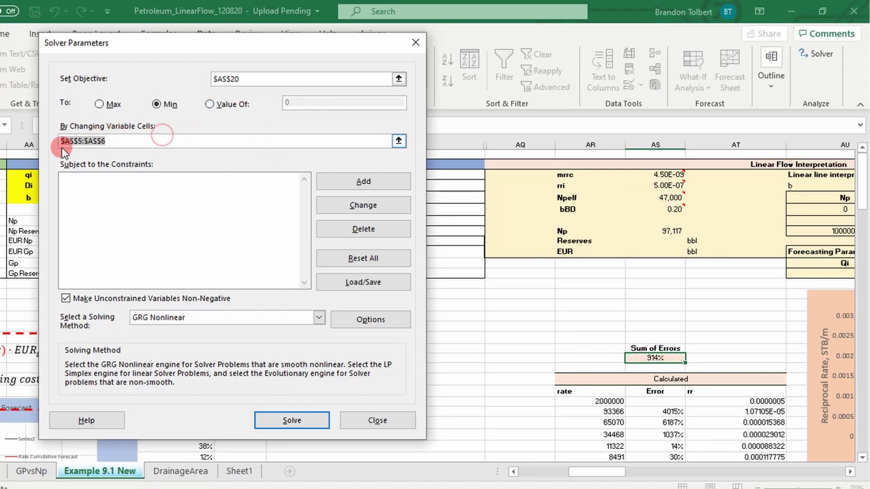
{"action": "left_click_drag", "start_coordinate": [218, 45], "coordinate": [288, 95]}
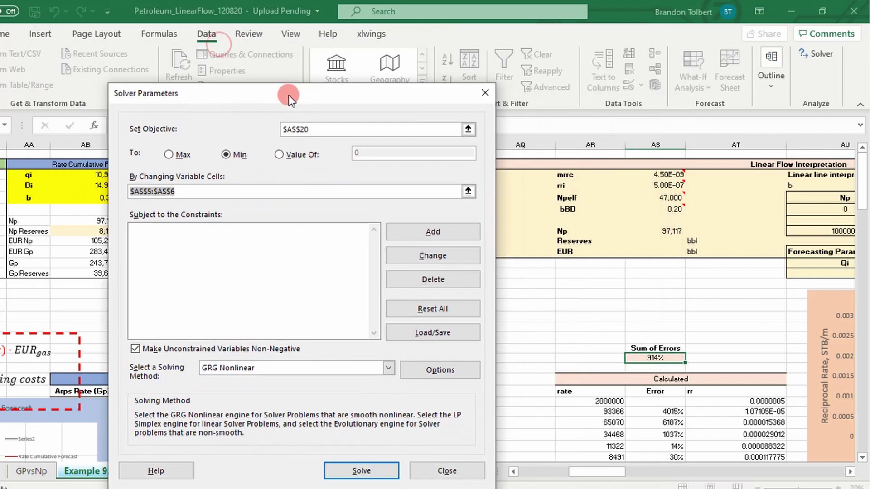
{"action": "left_click_drag", "start_coordinate": [673, 201], "coordinate": [674, 209]}
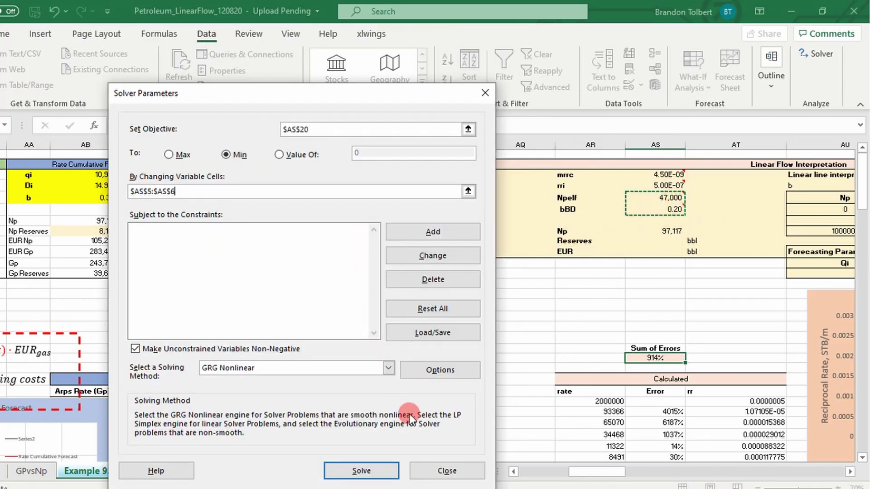
Step: Run Solver, discard the first result, then solve again for Npelf 46,549 and bBD 0.24
{"action": "left_click", "coordinate": [385, 470]}
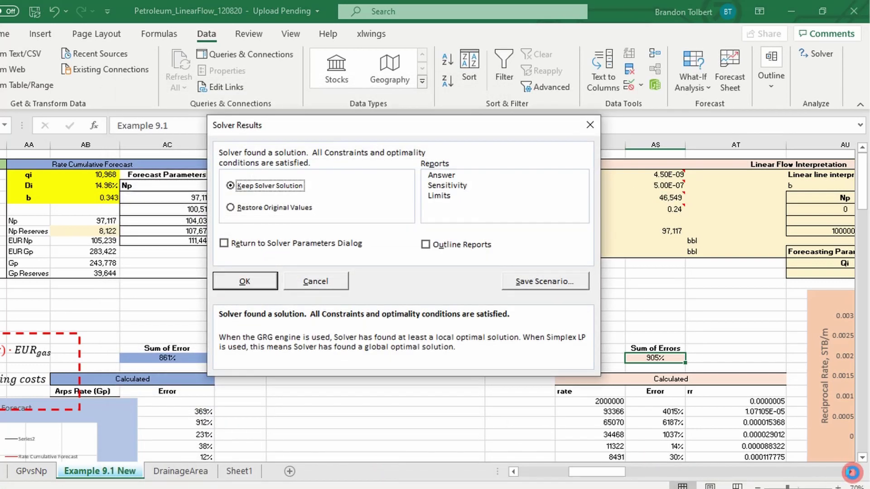
{"action": "left_click", "coordinate": [313, 280]}
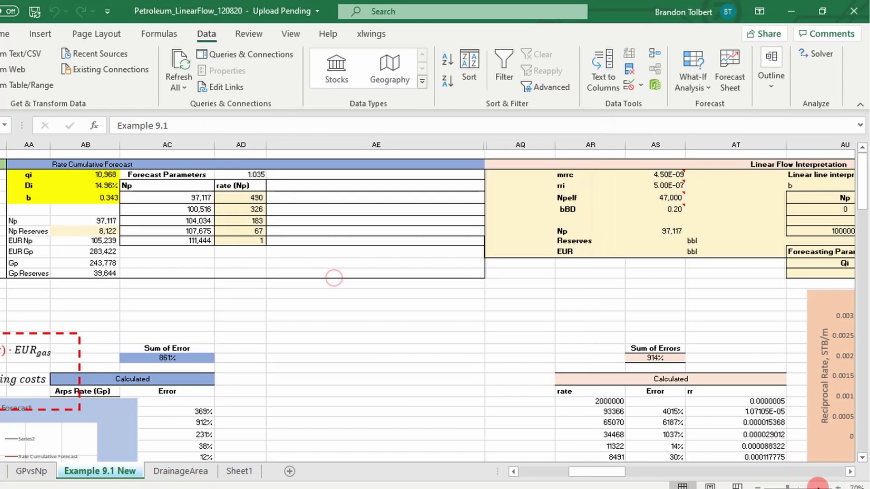
{"action": "left_click", "coordinate": [850, 472]}
{"action": "left_click", "coordinate": [850, 471]}
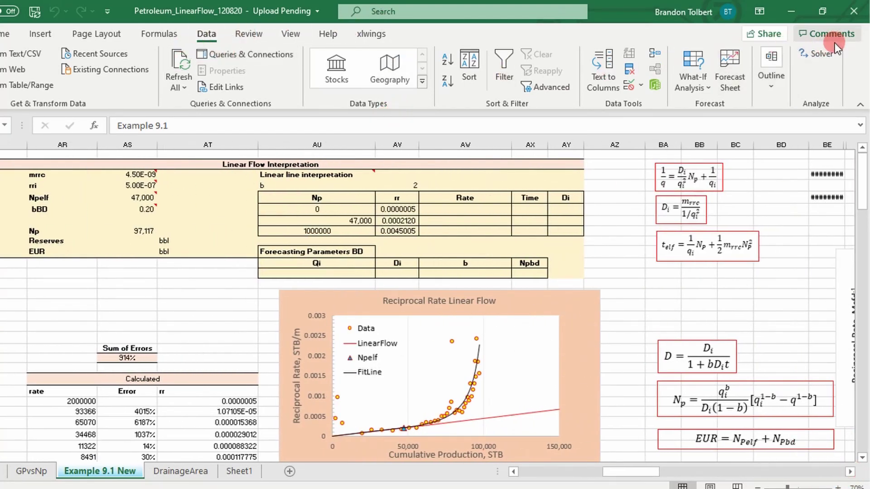
{"action": "left_click", "coordinate": [823, 54]}
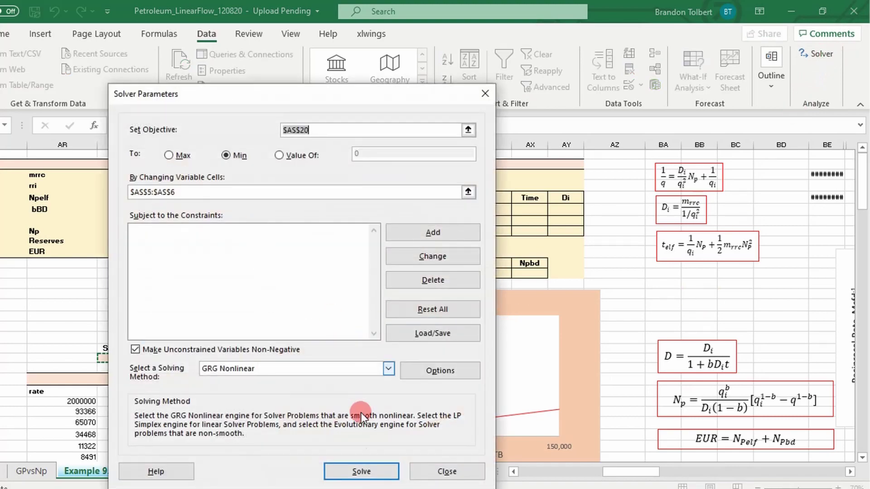
{"action": "left_click", "coordinate": [362, 472]}
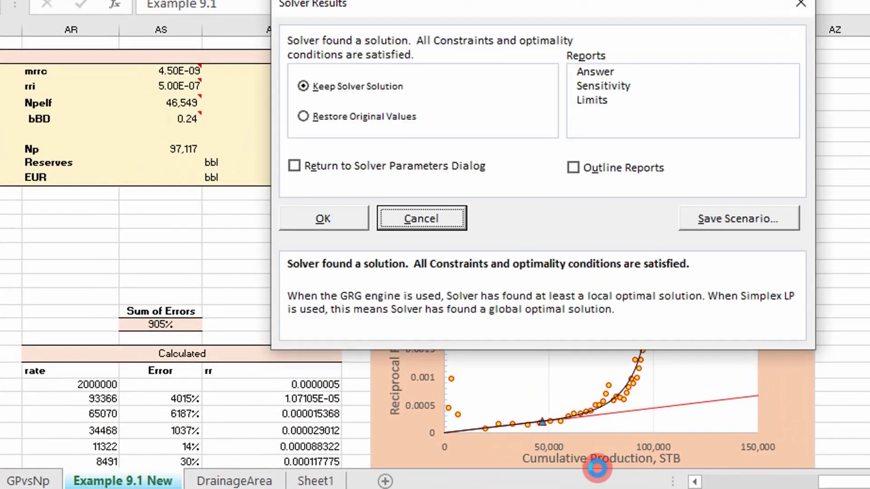
{"action": "left_click_drag", "start_coordinate": [627, 4], "coordinate": [869, 0]}
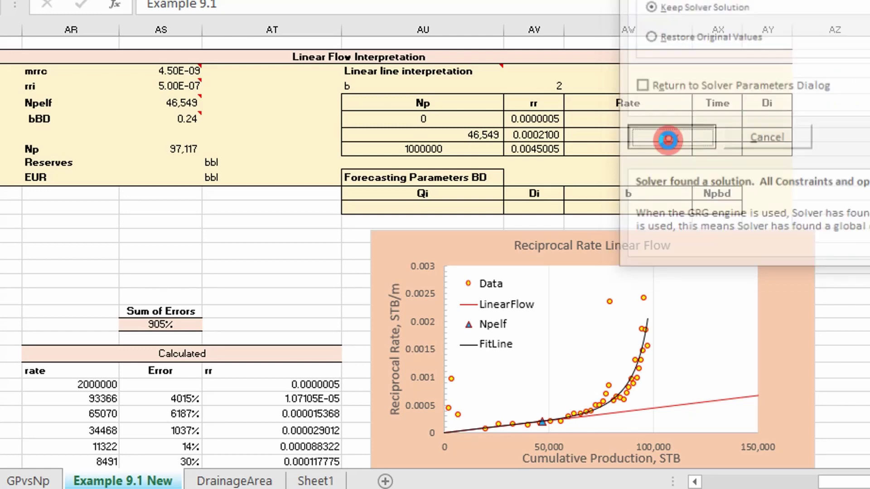
Step: Keep the Solver solution and check the EUR and Reserves result cells
{"action": "left_click", "coordinate": [668, 139]}
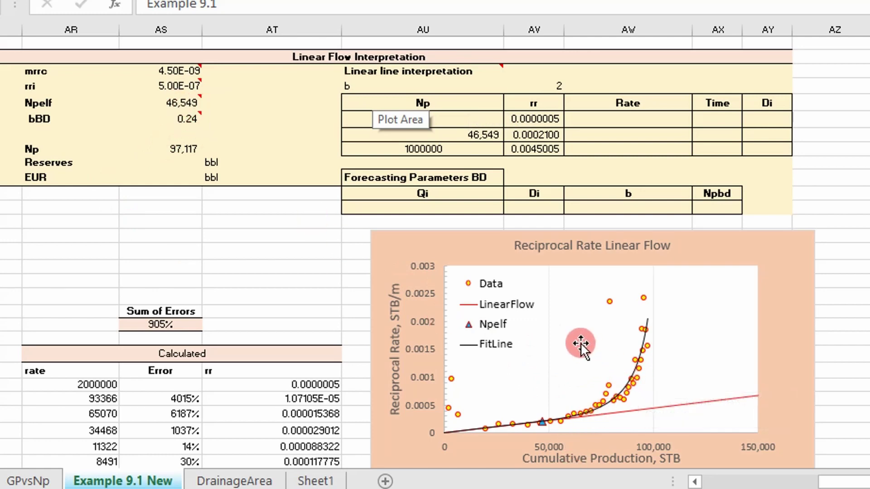
{"action": "left_click", "coordinate": [227, 220]}
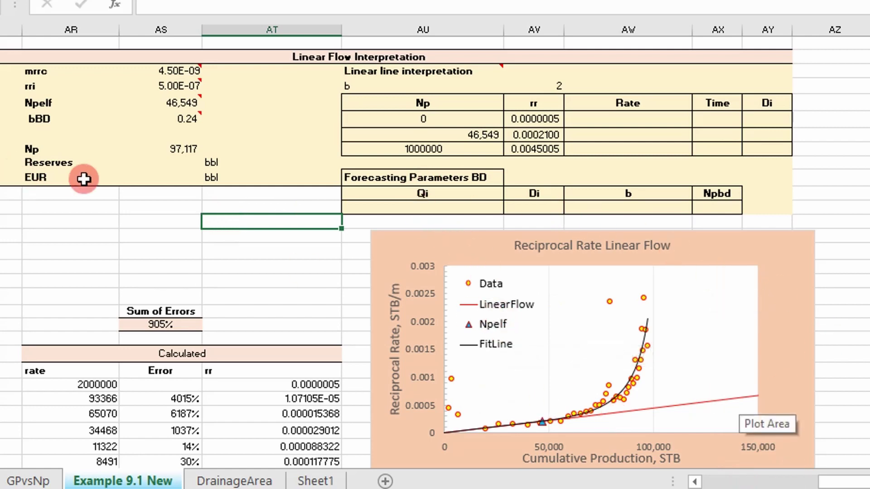
{"action": "left_click", "coordinate": [153, 184]}
{"action": "left_click", "coordinate": [168, 156]}
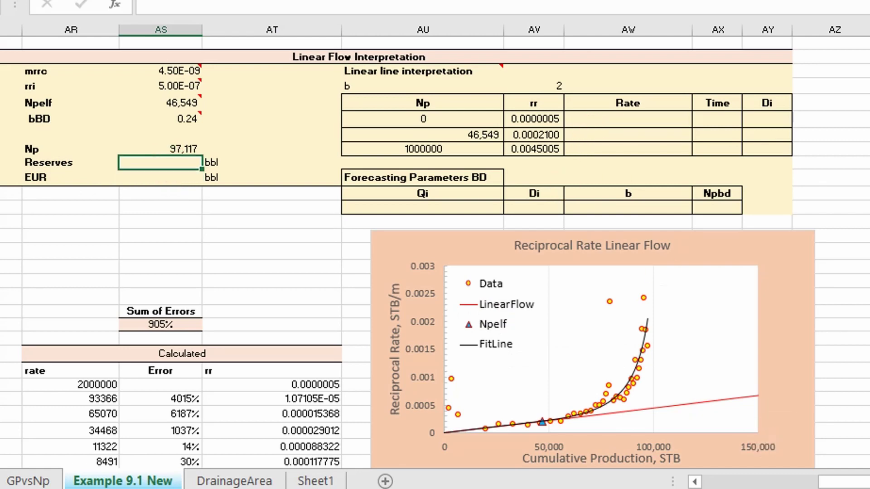
Step: Scroll right to the MCF Reciprocal Rate Linear Flow chart and highlight terms in its parameter label
{"action": "left_click_drag", "start_coordinate": [843, 480], "coordinate": [864, 483]}
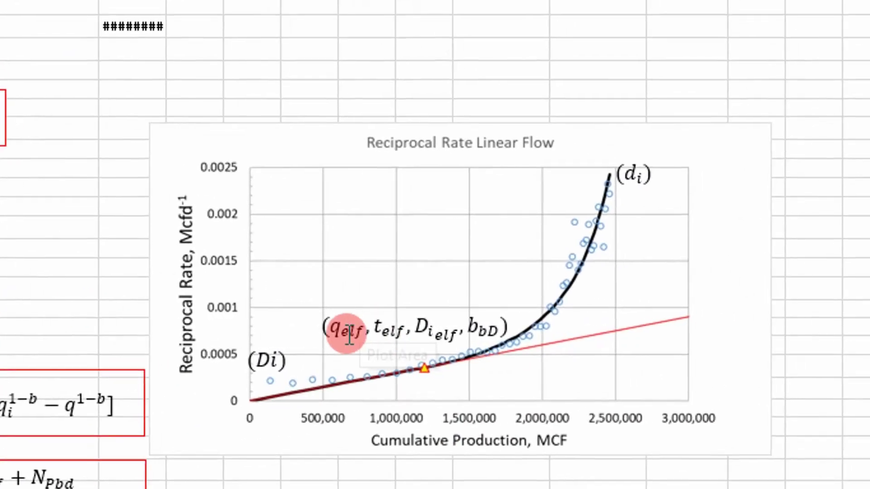
{"action": "left_click_drag", "start_coordinate": [417, 324], "coordinate": [458, 336]}
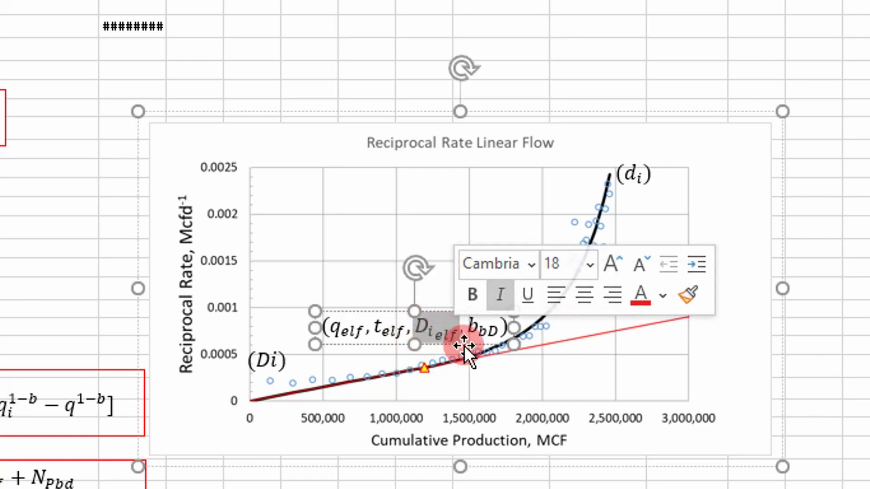
{"action": "left_click_drag", "start_coordinate": [393, 330], "coordinate": [345, 332]}
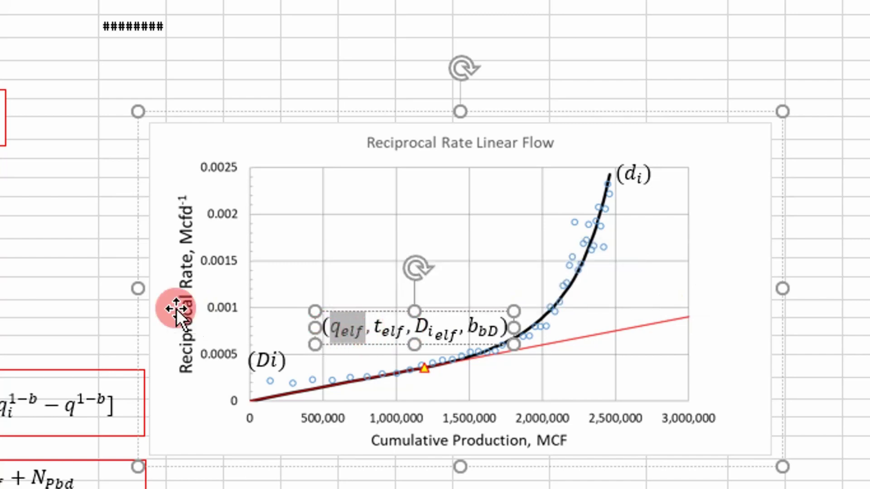